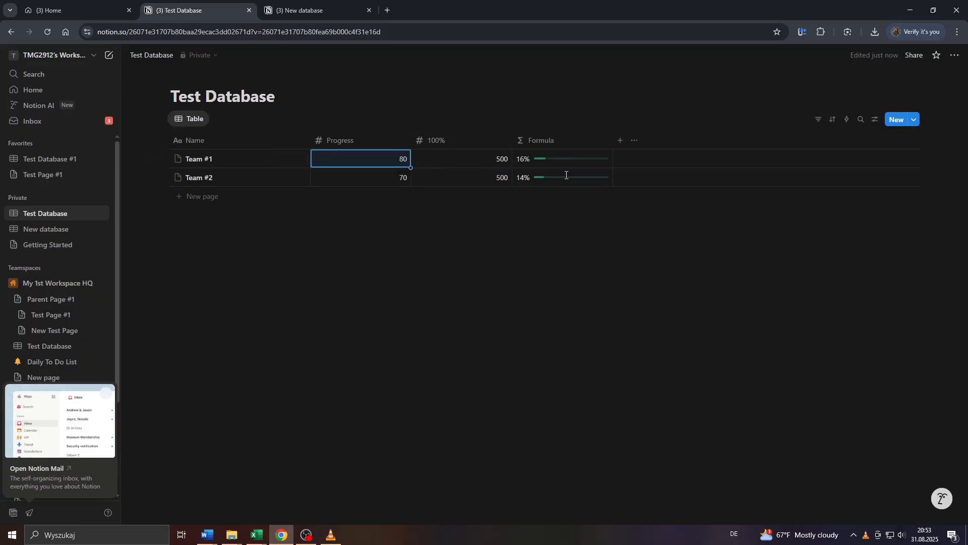
# - Set the Progress value of Team #2 to 300
pyautogui.click(397, 177)
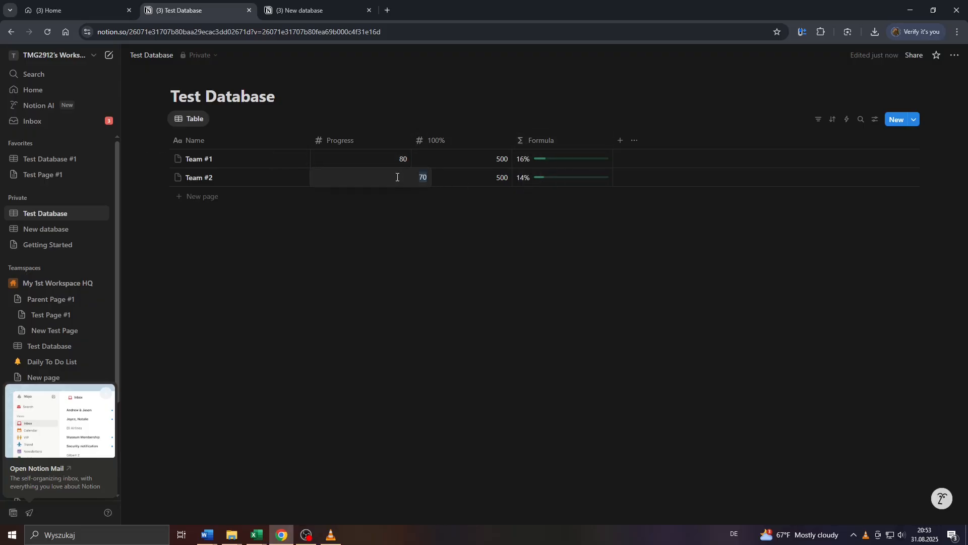
pyautogui.write('300')
pyautogui.press('Return')
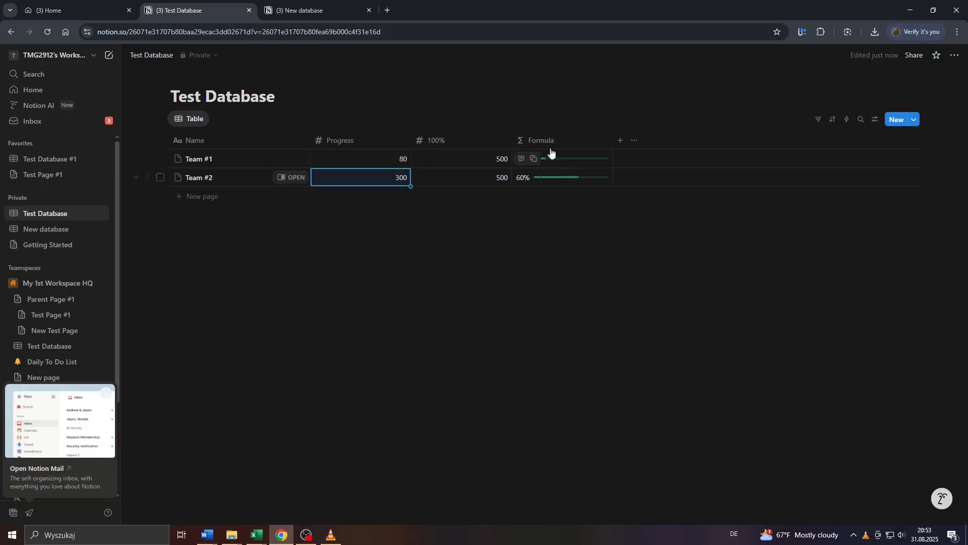
pyautogui.click(103, 31)
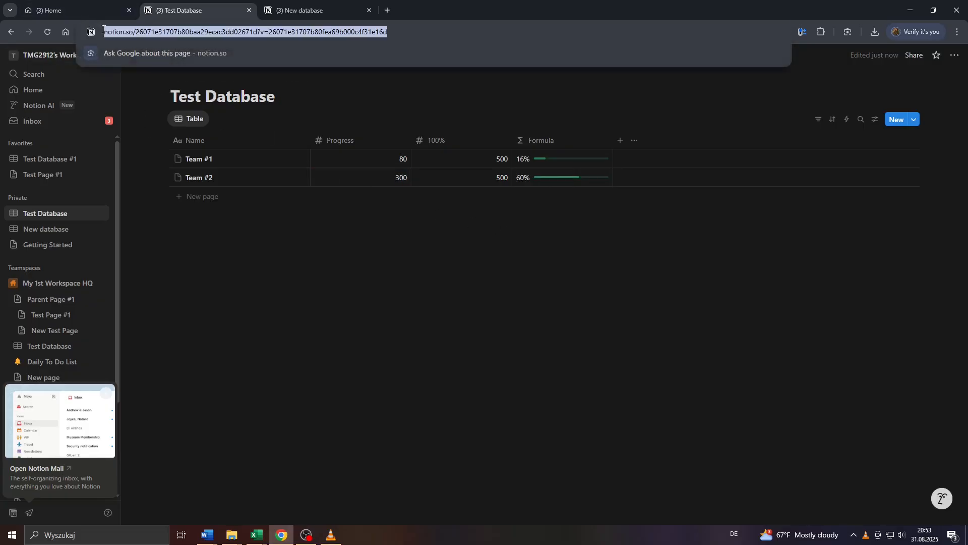
pyautogui.click(320, 233)
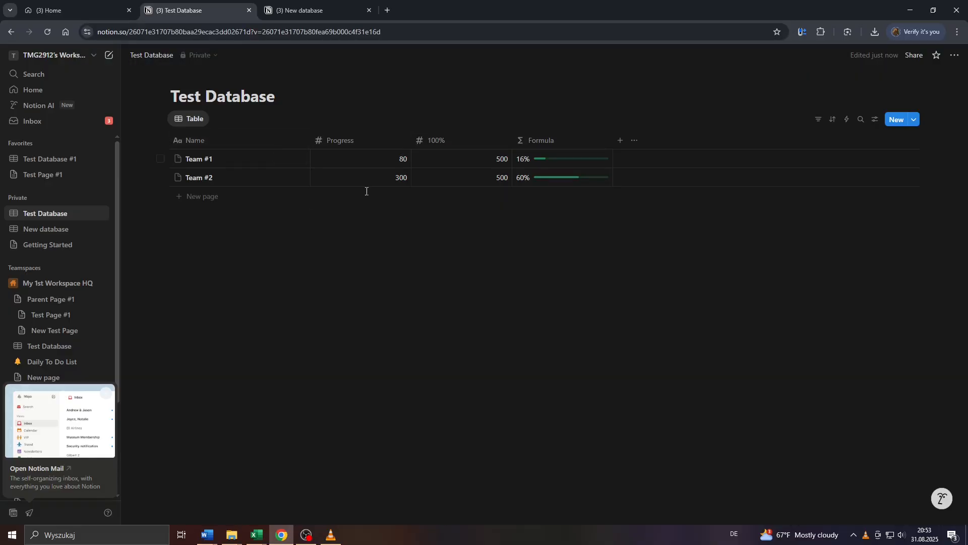
pyautogui.click(68, 52)
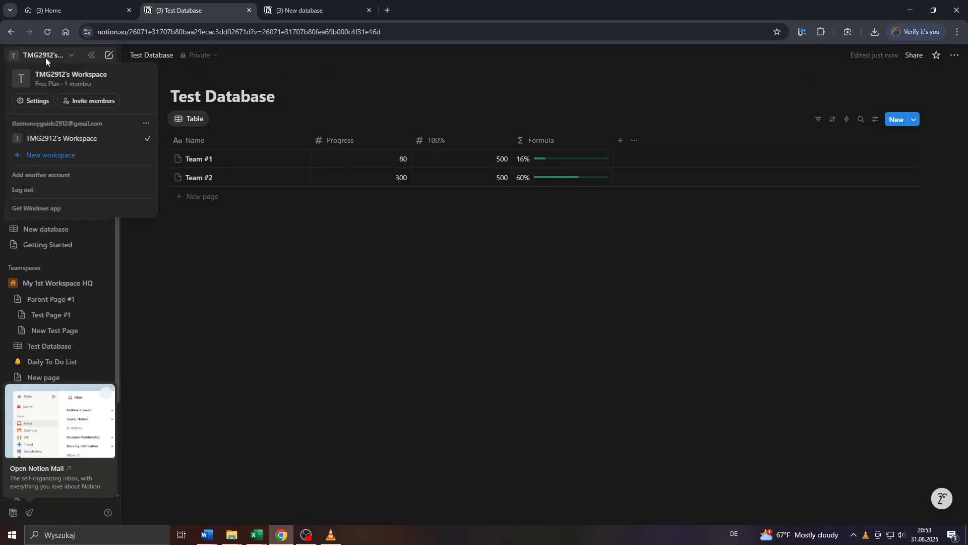
pyautogui.click(72, 59)
pyautogui.click(72, 60)
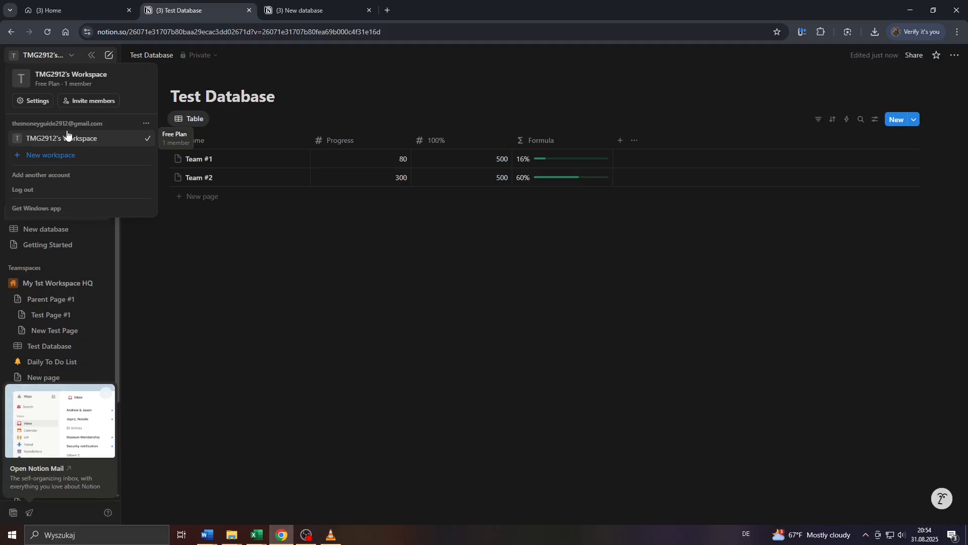
pyautogui.click(161, 271)
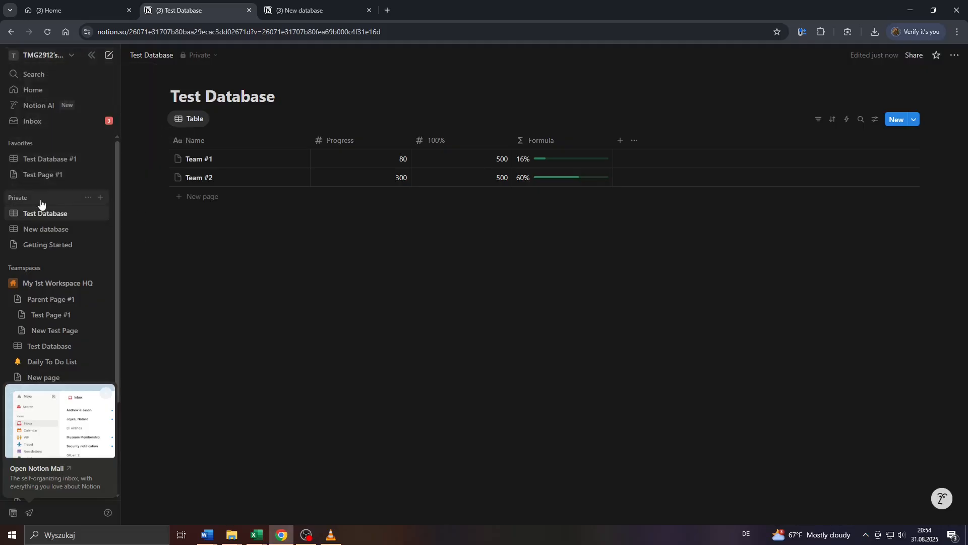
# - Move the private Test Database into the My 1st Workspace HQ teamspace
pyautogui.scroll(-1, 31, 305)
pyautogui.scroll(-2, 32, 302)
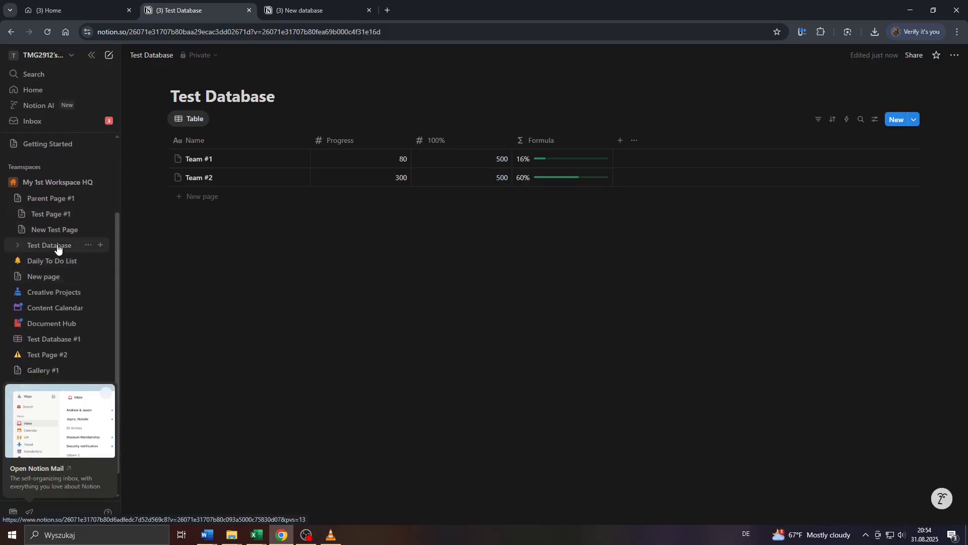
pyautogui.scroll(3, 33, 226)
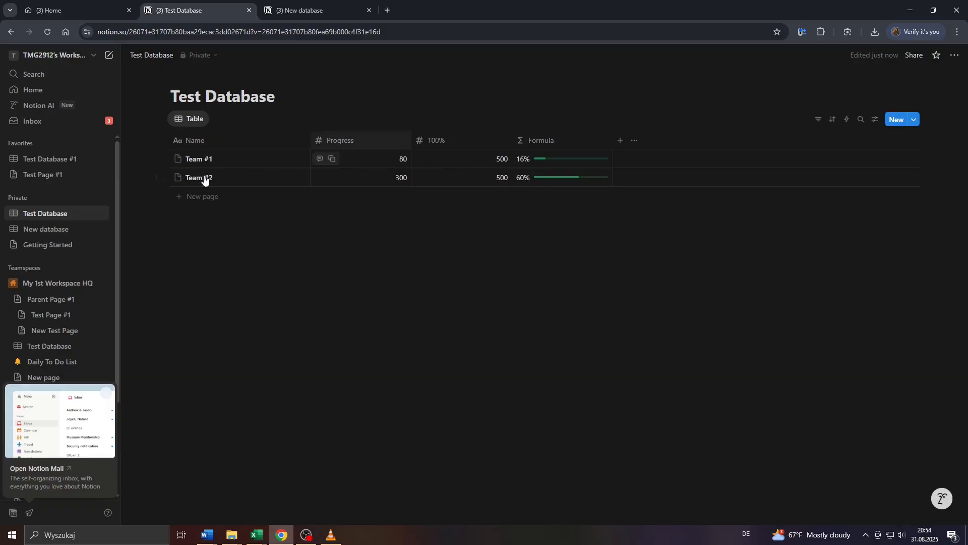
pyautogui.moveTo(68, 214); pyautogui.dragTo(68, 298)
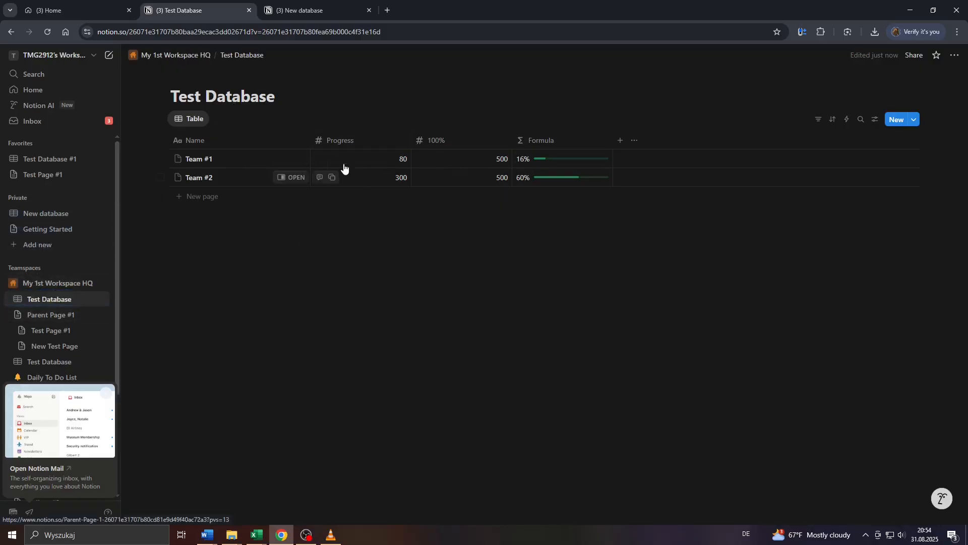
# - Add a row named Team #3 to Test Database and set its 100% value to 500
pyautogui.click(214, 196)
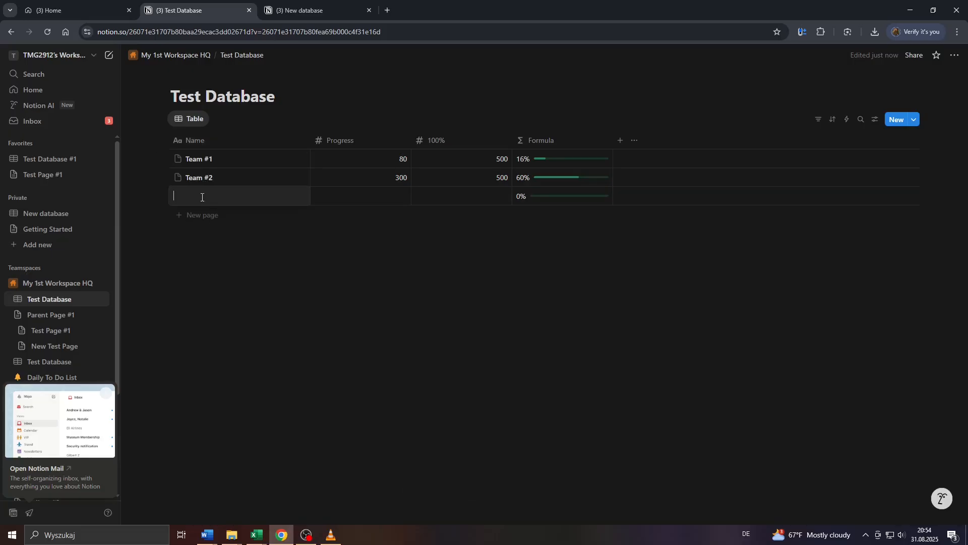
pyautogui.write('Team #3')
pyautogui.click(401, 197)
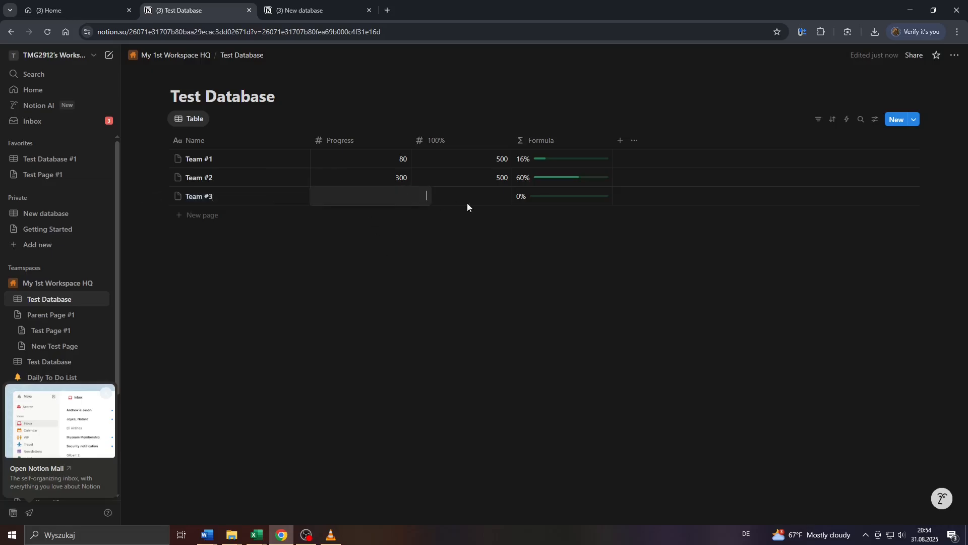
pyautogui.click(506, 200)
pyautogui.write('5')
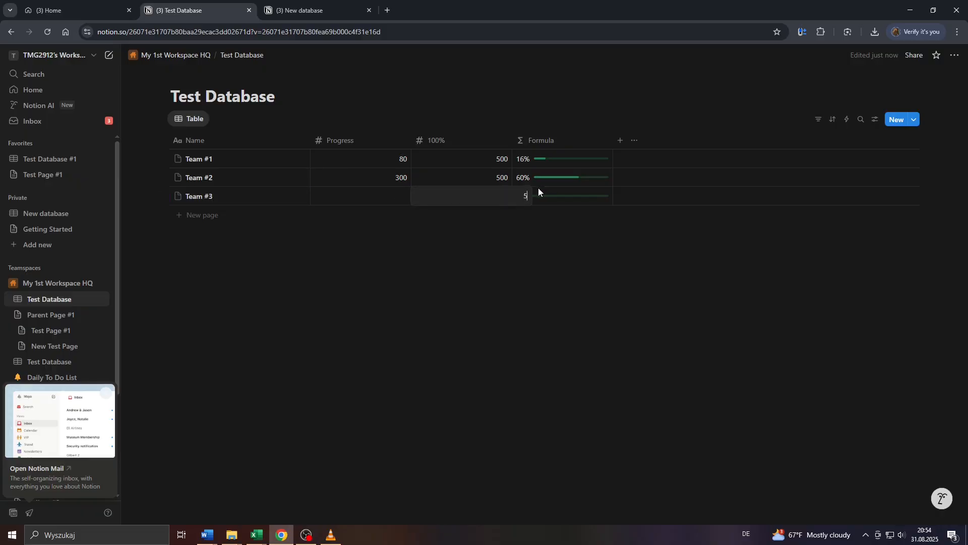
pyautogui.write('00')
pyautogui.press('Return')
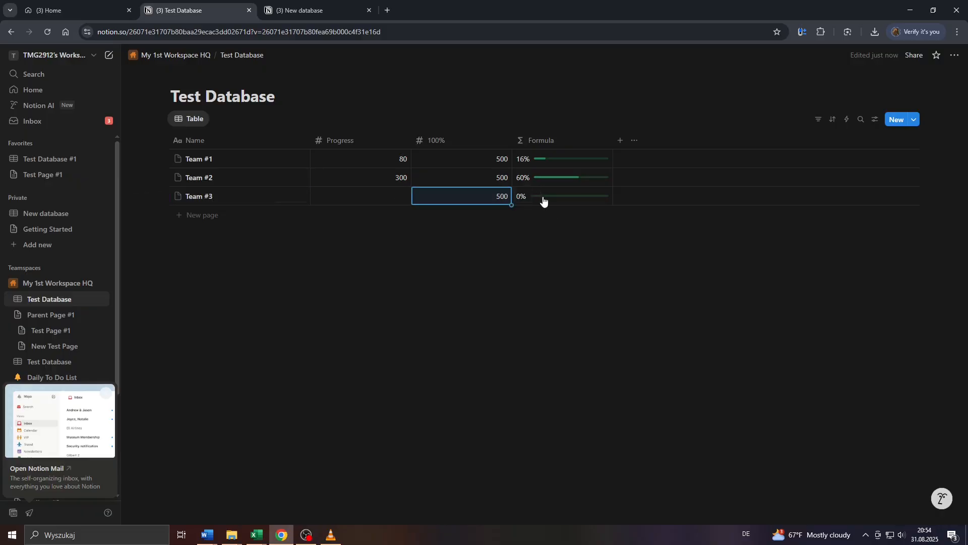
# - Try Progress values of 60 and 200 for Team #3
pyautogui.click(398, 198)
pyautogui.write('60')
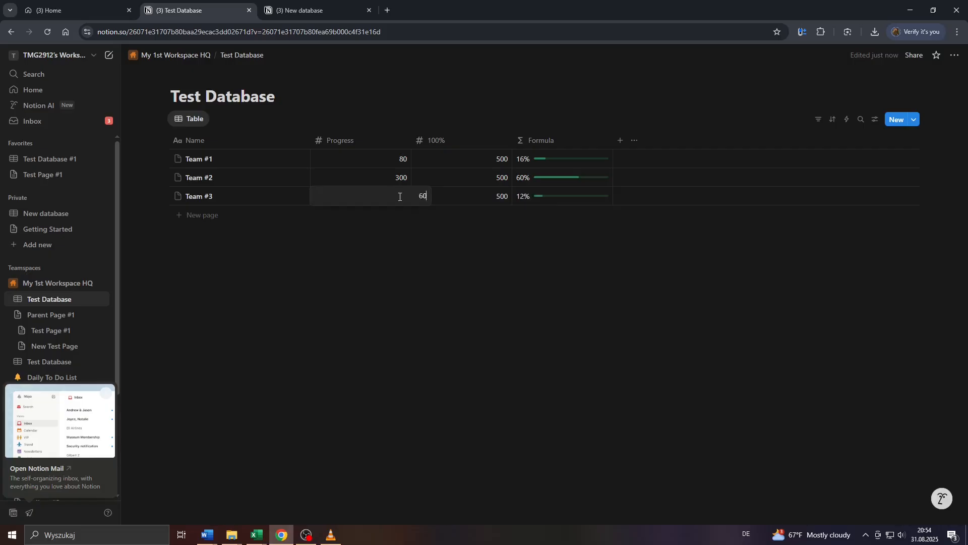
pyautogui.press('Return')
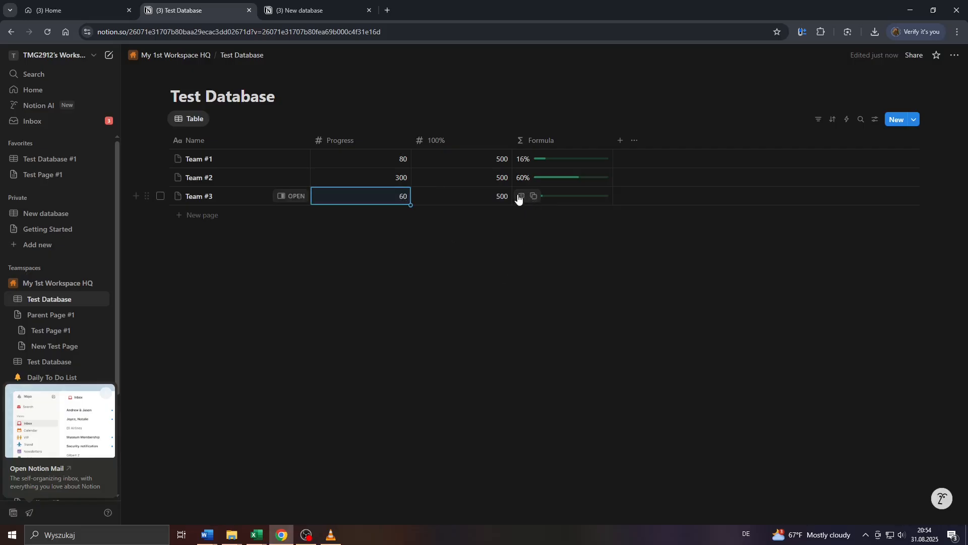
pyautogui.click(396, 198)
pyautogui.write('200')
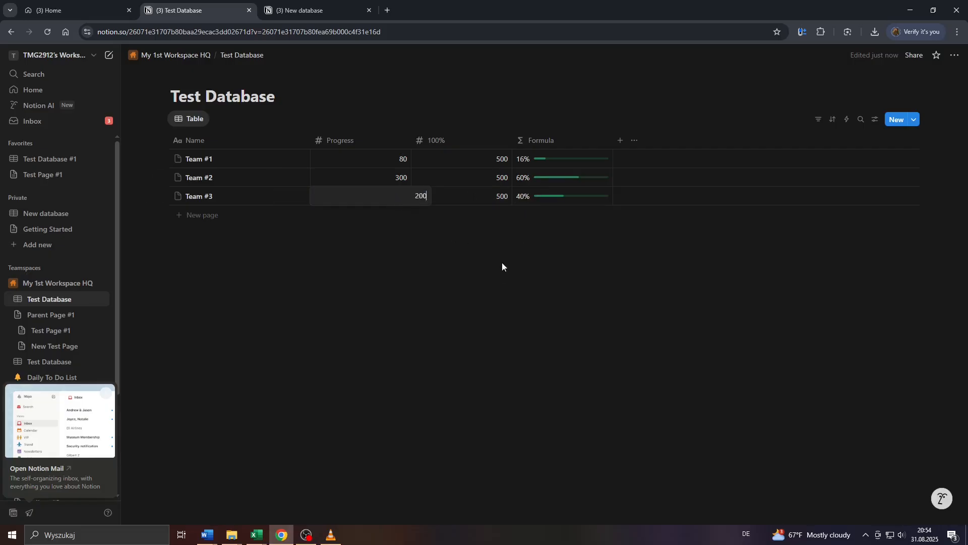
pyautogui.press('Return')
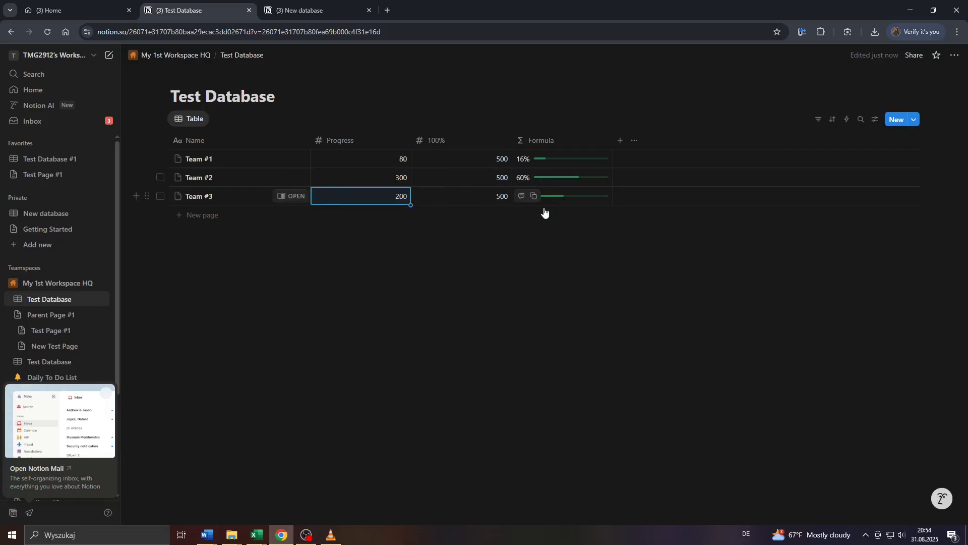
# - Set the Progress value of Team #3 to 400
pyautogui.click(401, 194)
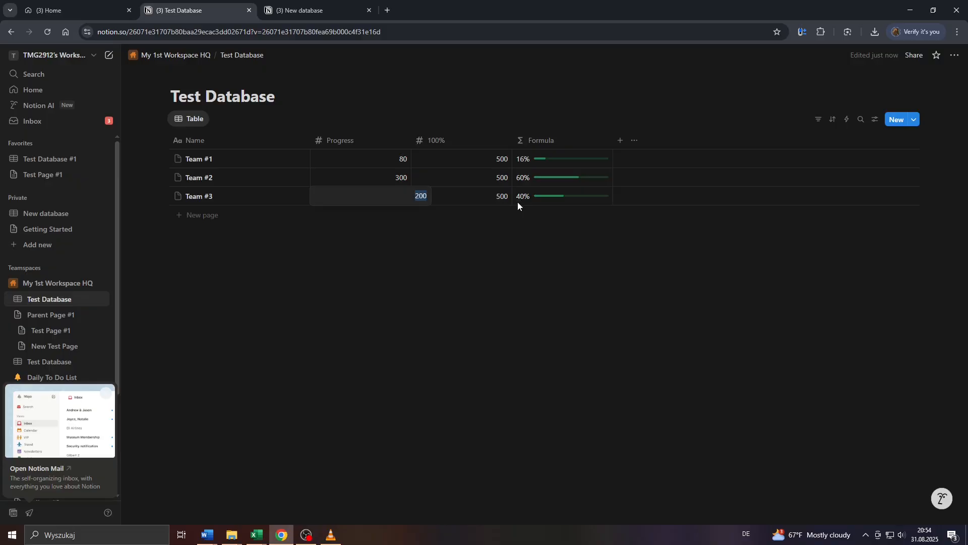
pyautogui.write('400')
pyautogui.press('Return')
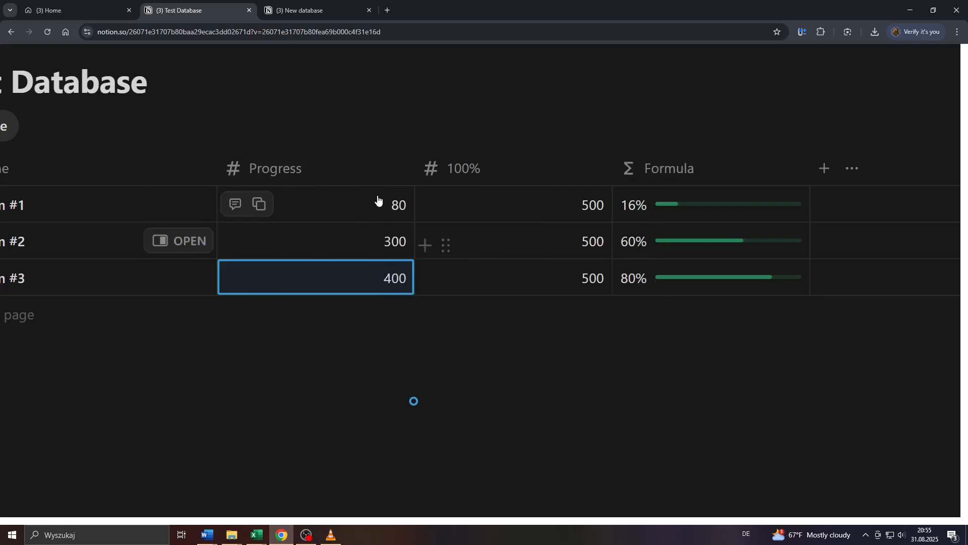
pyautogui.hotkey('ctrl', '0')
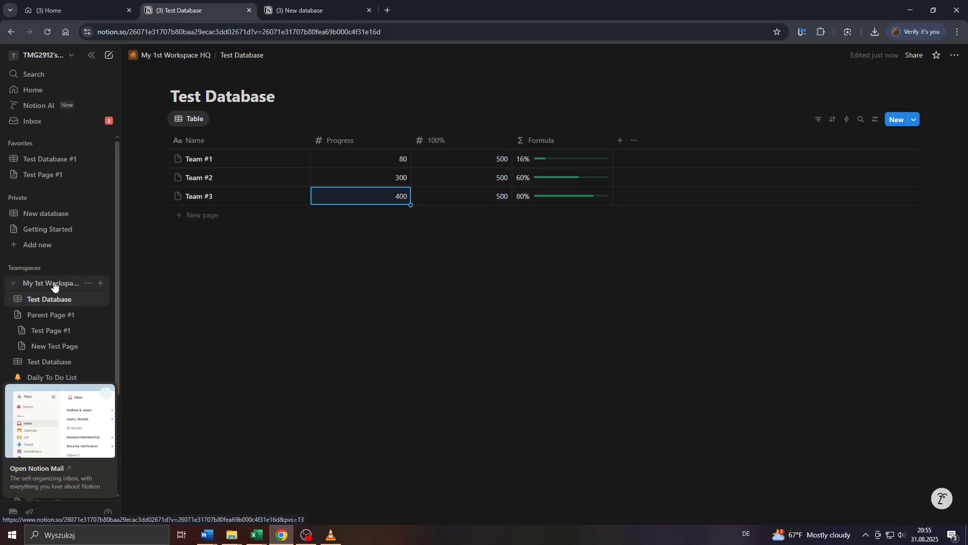
# - Create an empty database in the Private section and dismiss its setup options
pyautogui.click(40, 246)
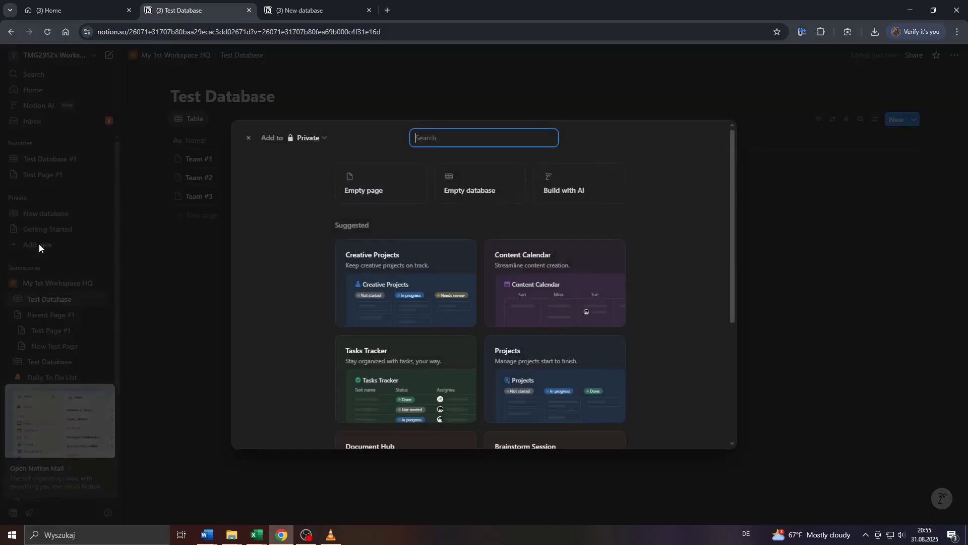
pyautogui.click(476, 188)
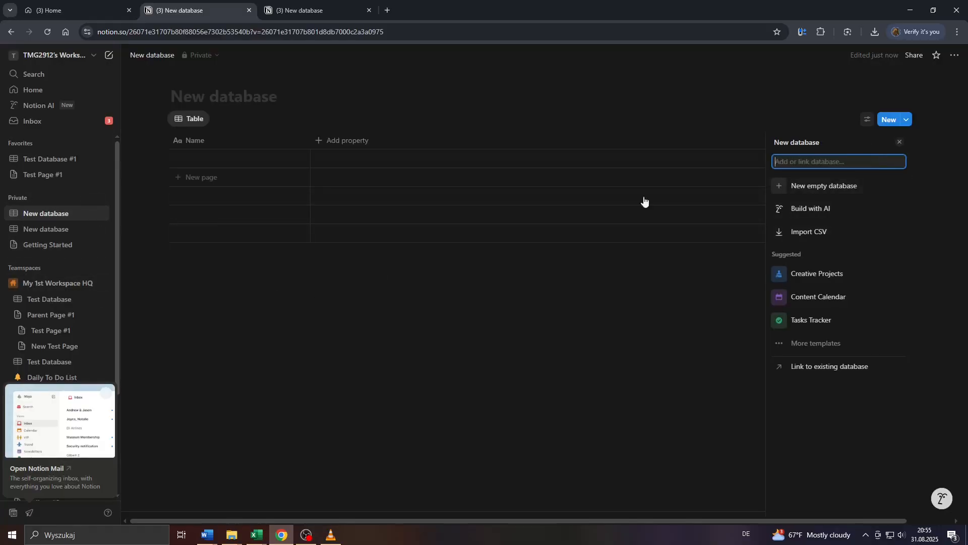
pyautogui.click(307, 269)
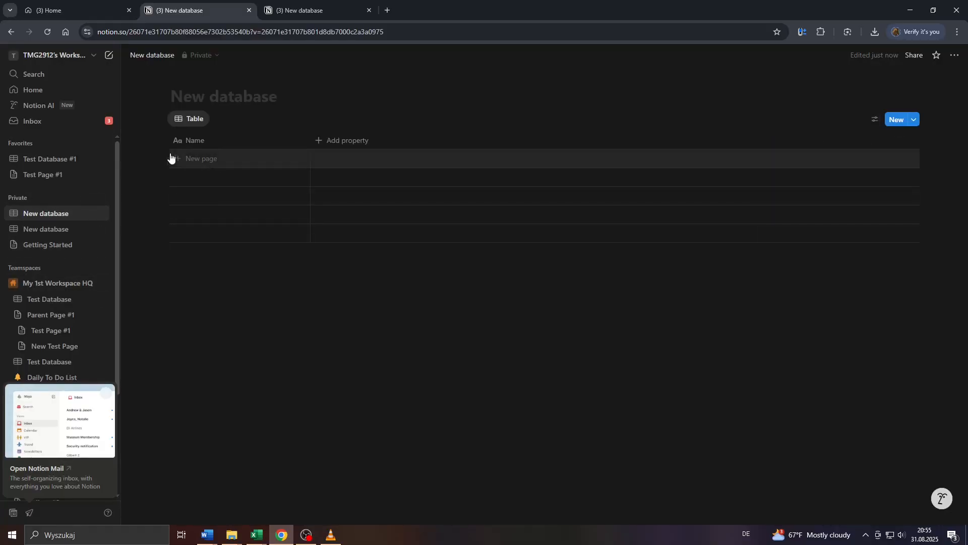
# - Title the new database "Progress Bar #1"
pyautogui.click(209, 96)
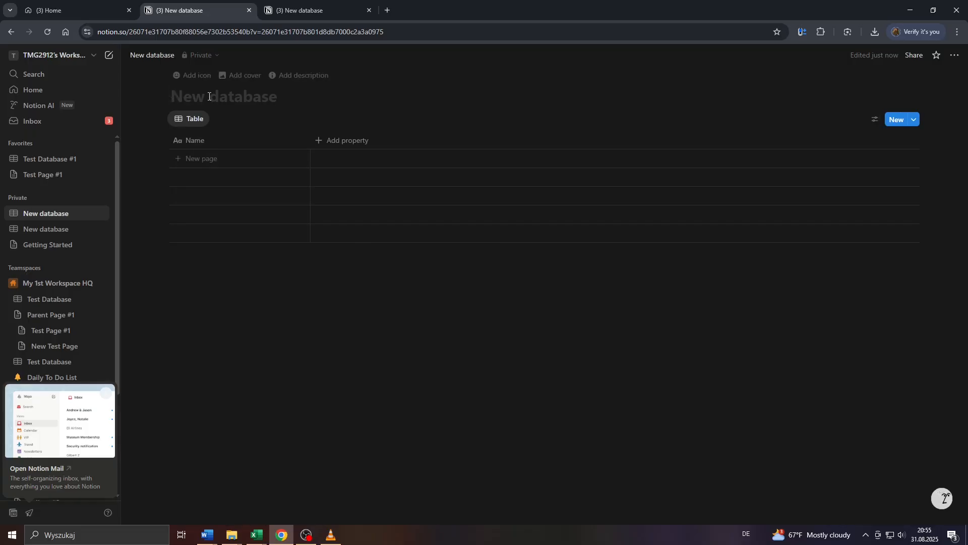
pyautogui.write('Progress BVar')
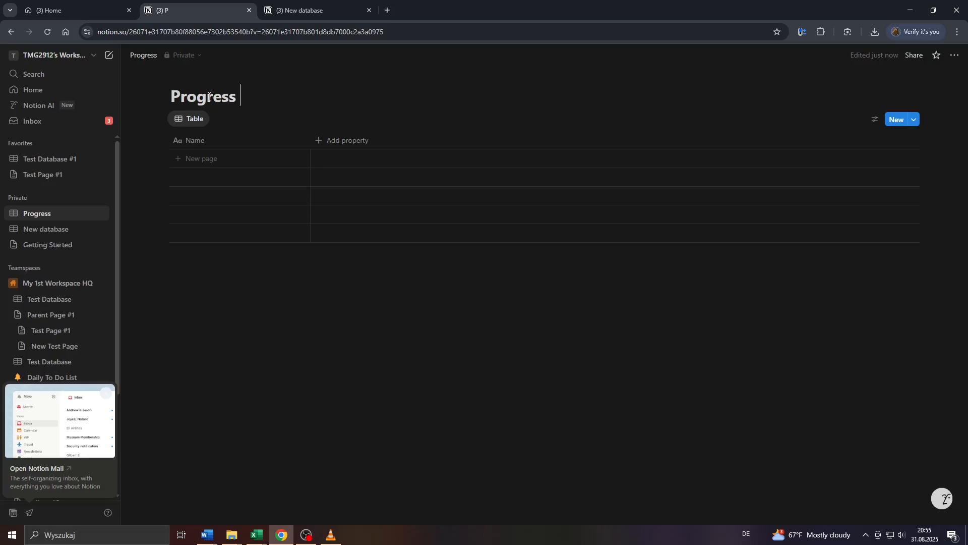
pyautogui.press('BackSpace')
pyautogui.press('BackSpace')
pyautogui.press('BackSpace')
pyautogui.write('ar #1')
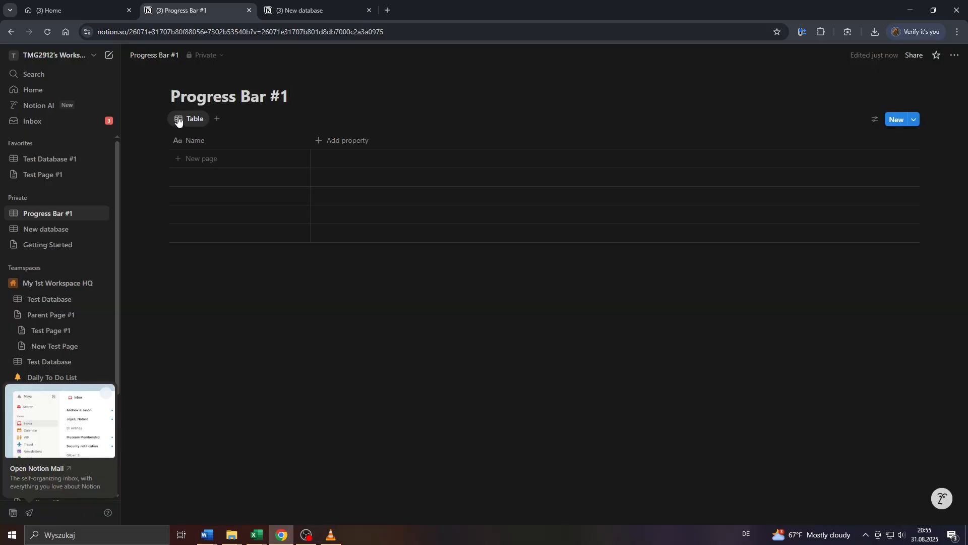
# - Move the Progress Bar #1 database from Private into the My 1st Workspace HQ teamspace
pyautogui.scroll(5, 168, 98)
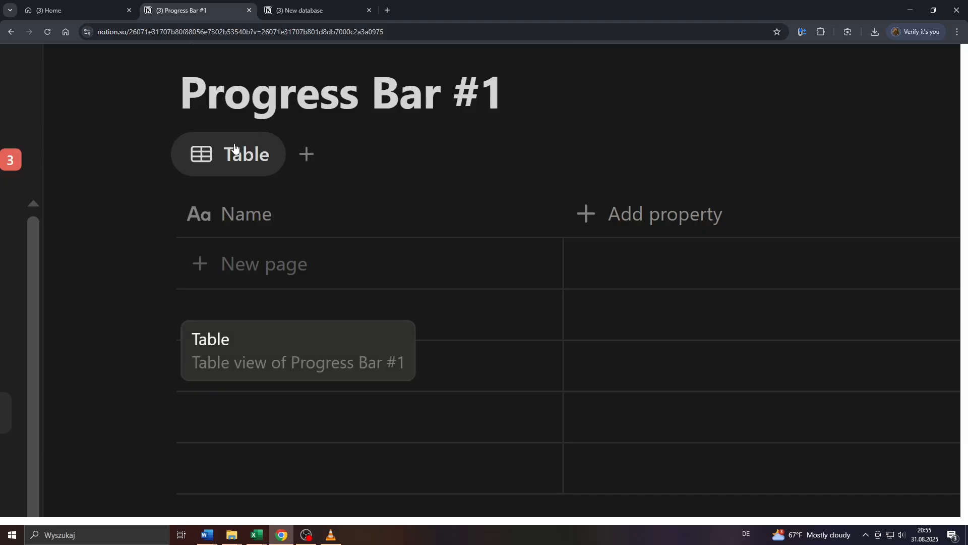
pyautogui.scroll(-5, 235, 147)
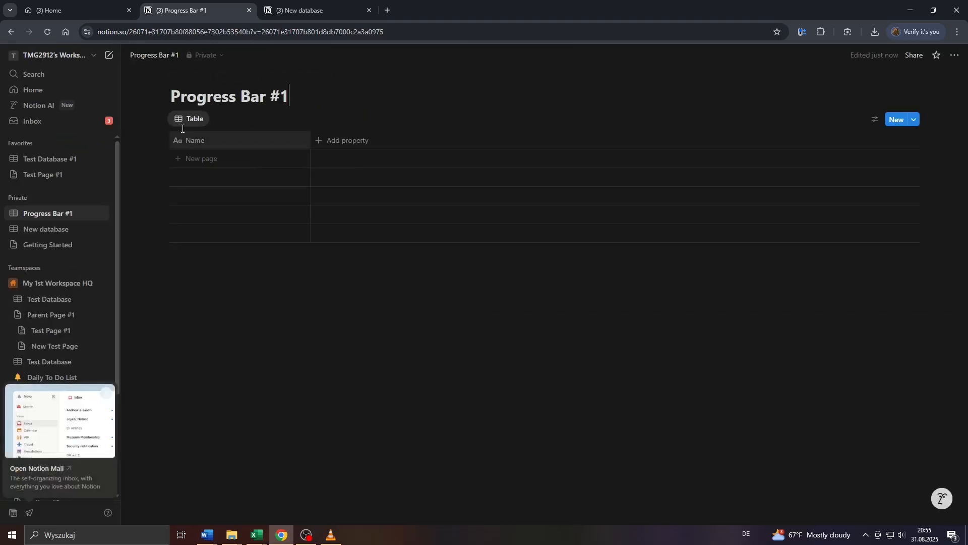
pyautogui.moveTo(30, 213); pyautogui.dragTo(36, 292)
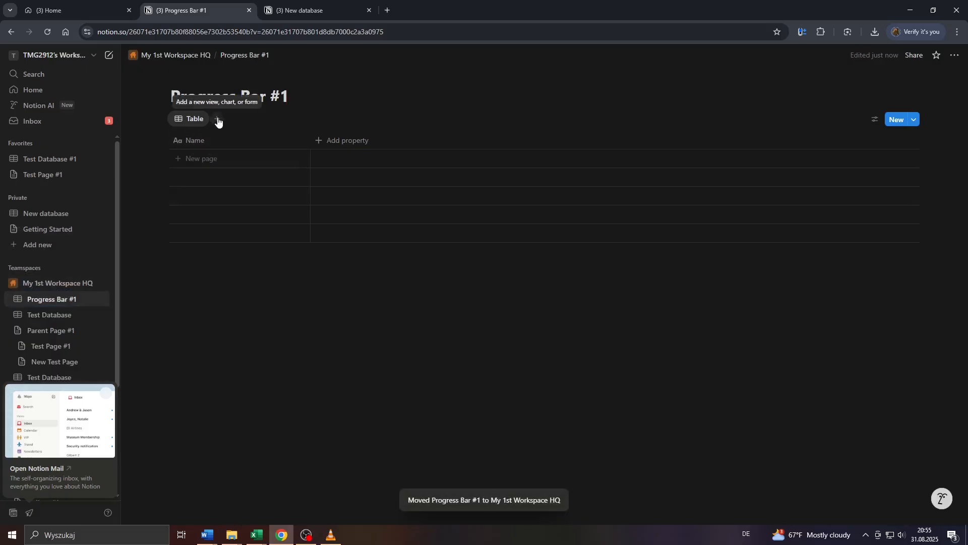
# - Rename the table view of the Progress Bar #1 database to "Progress Bar"
pyautogui.click(218, 119)
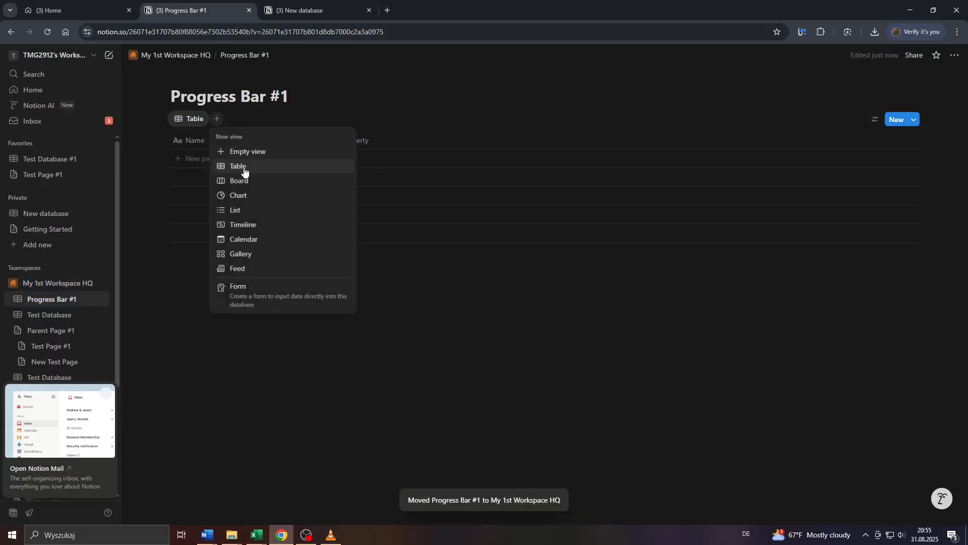
pyautogui.click(340, 94)
pyautogui.click(198, 119)
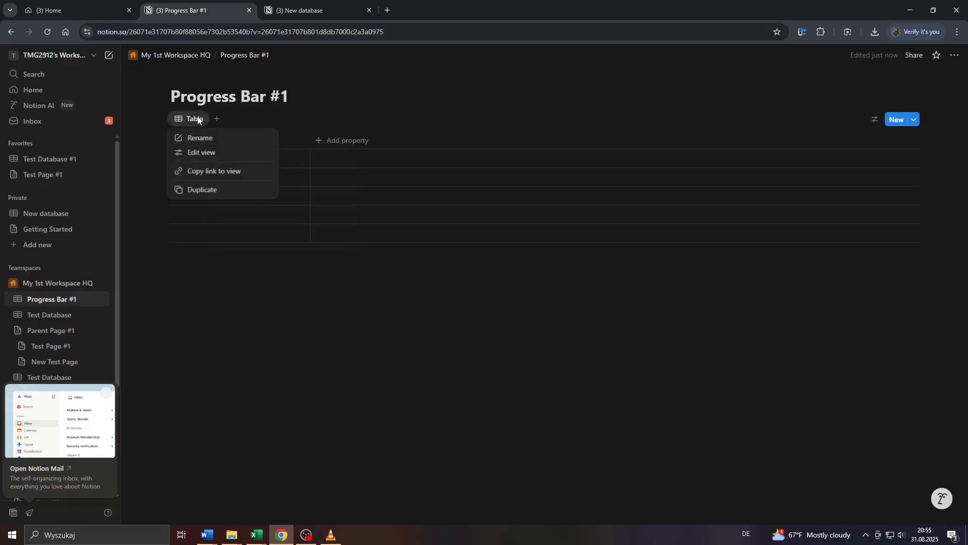
pyautogui.click(197, 138)
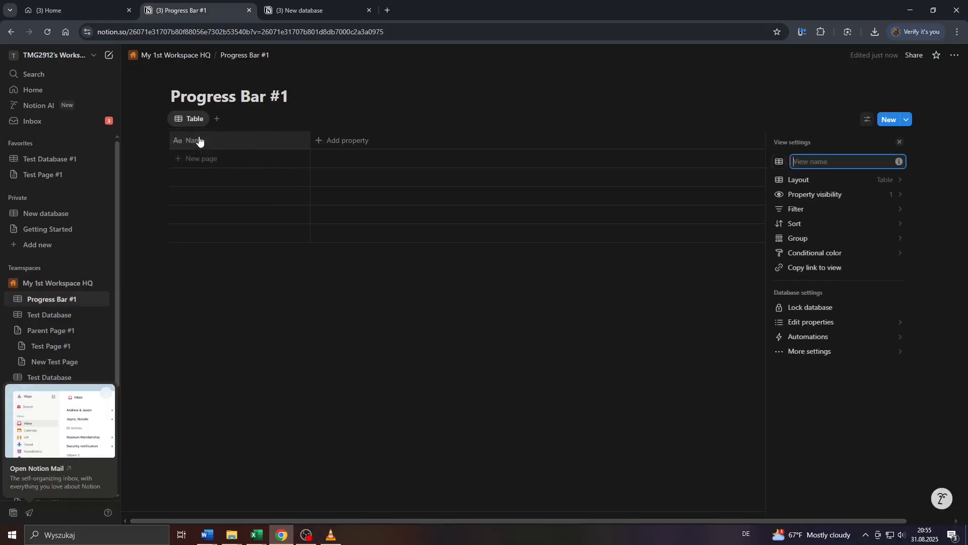
pyautogui.write('Progress Bar')
pyautogui.click(239, 278)
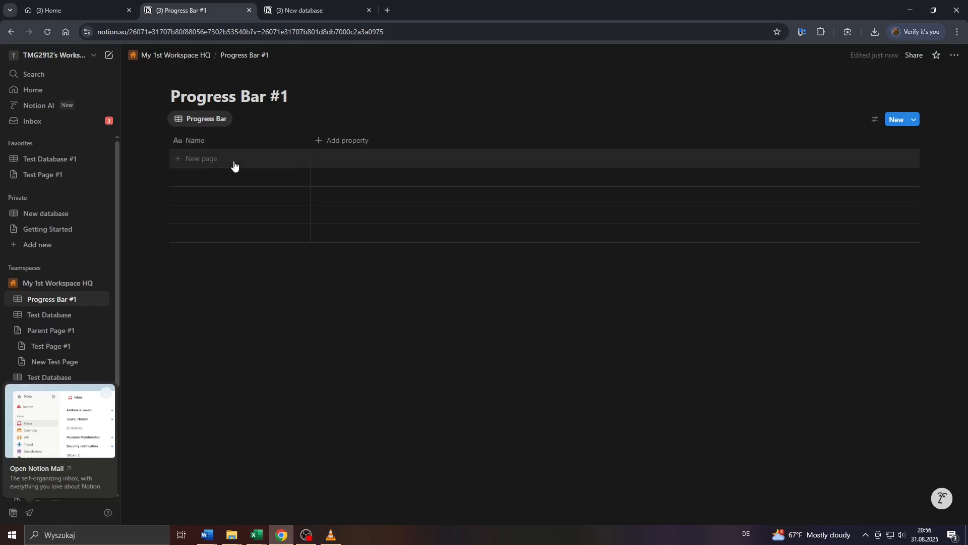
# - Add a first row named Team #1 to the Progress Bar #1 database
pyautogui.click(207, 159)
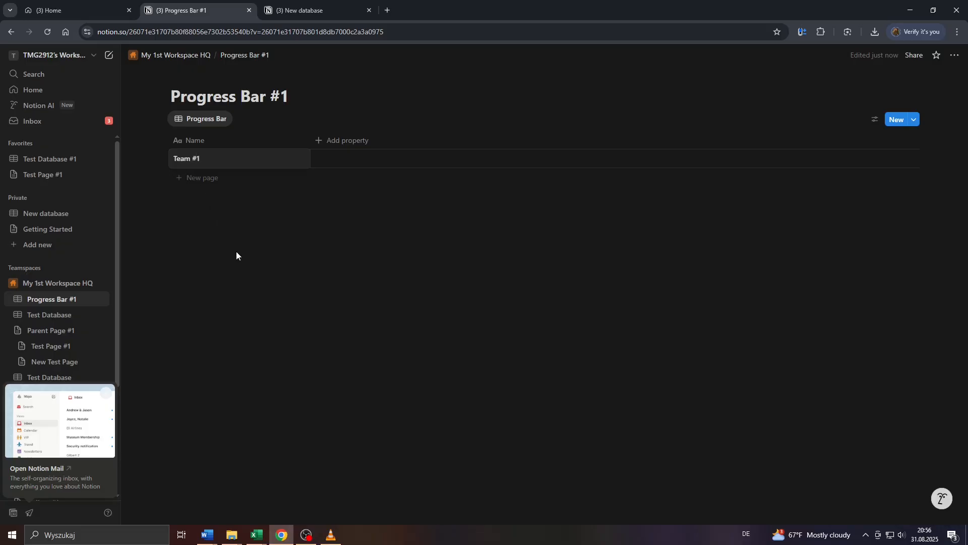
# - Add two more rows named Team #2 and Team #3 below Team #1
pyautogui.click(200, 178)
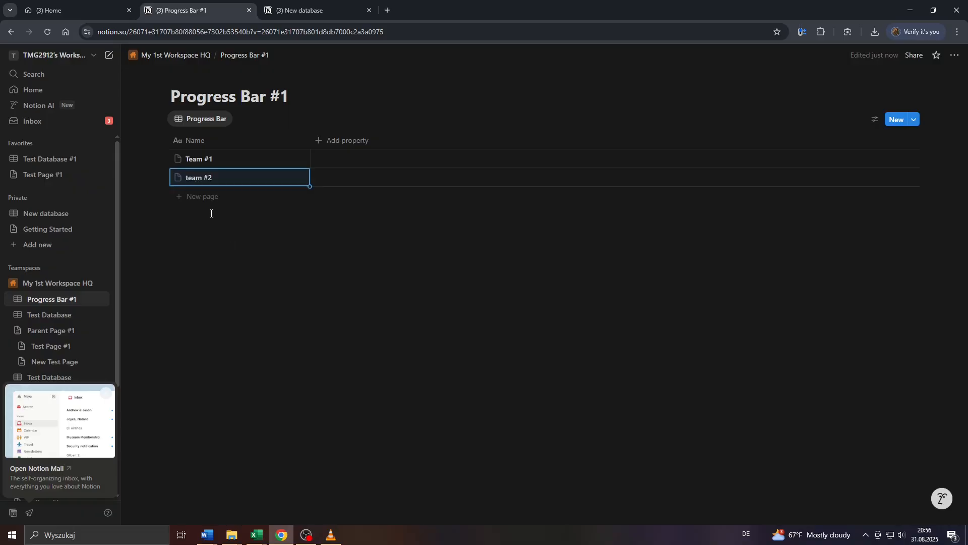
pyautogui.click(210, 197)
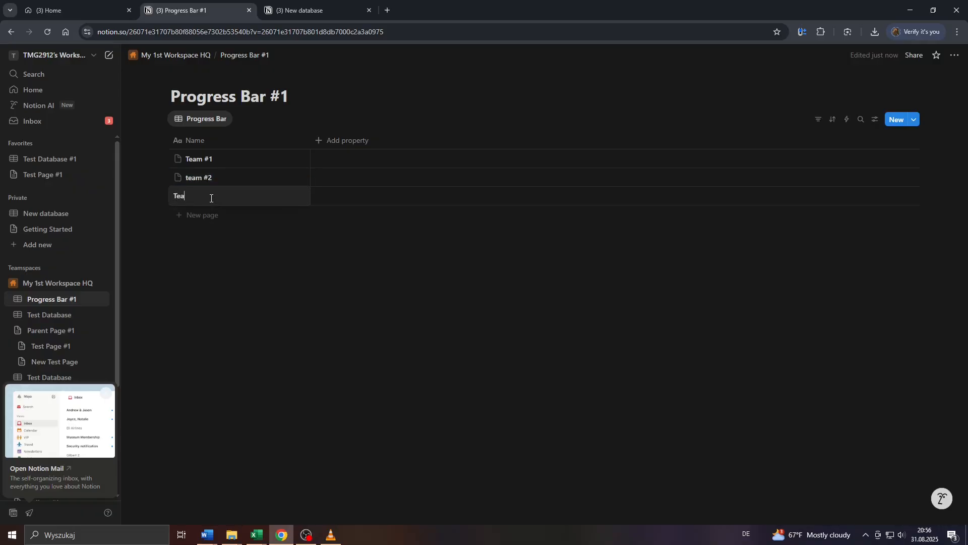
pyautogui.click(185, 176)
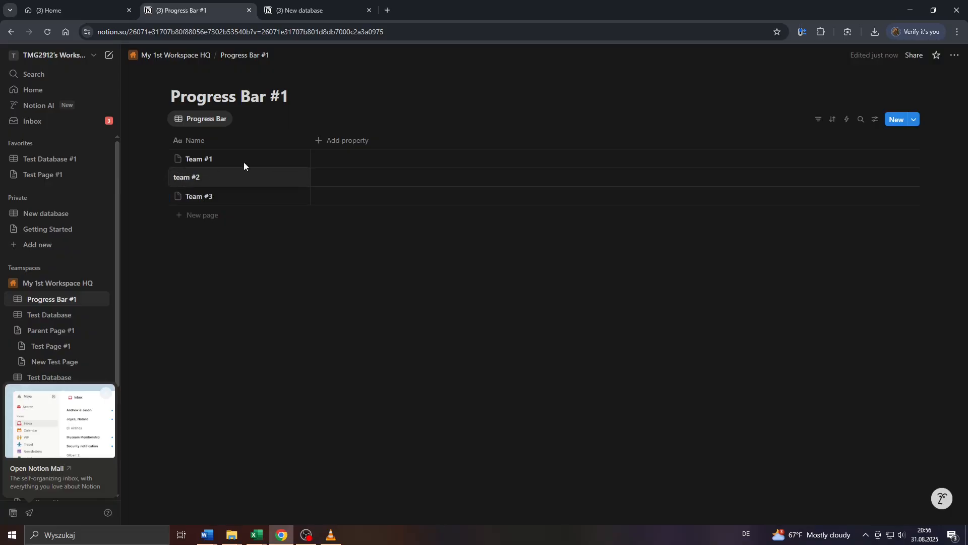
pyautogui.hotkey('ctrl', 'a')
pyautogui.write('Team #2')
pyautogui.press('Escape')
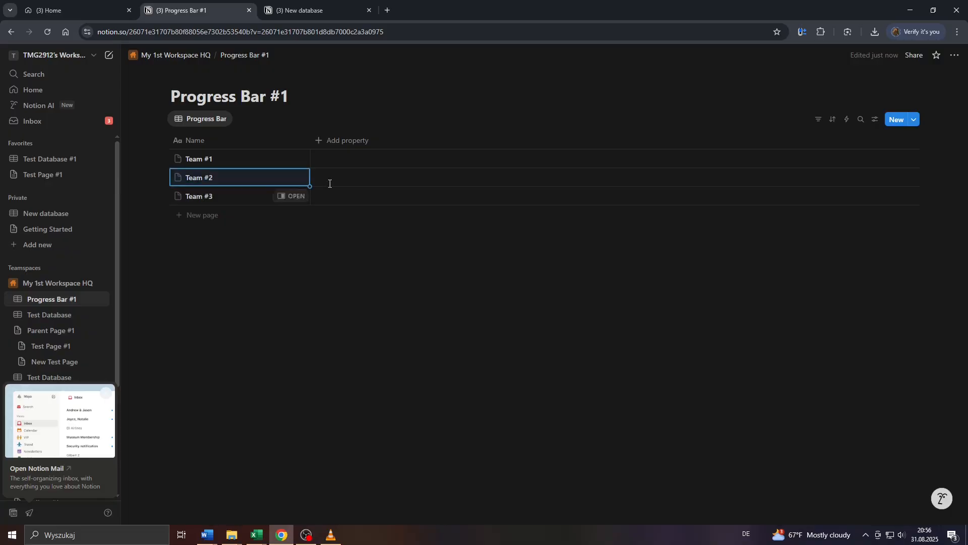
# - Add a Number property to the database and name it Points
pyautogui.click(343, 140)
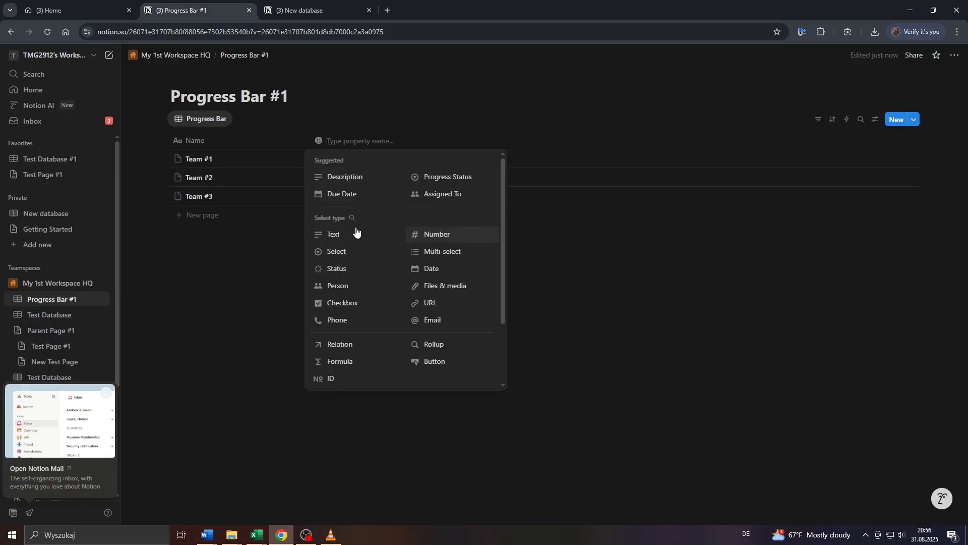
pyautogui.click(444, 236)
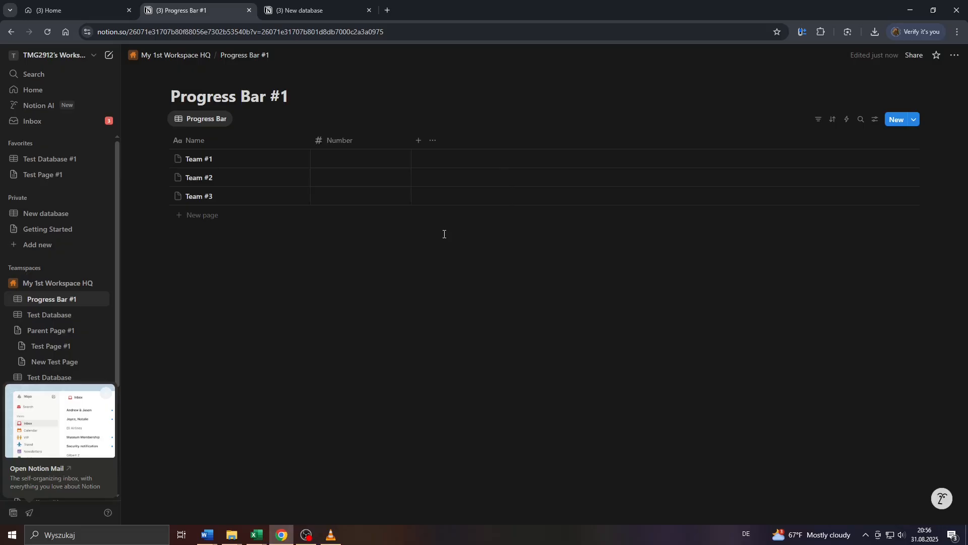
pyautogui.click(339, 143)
pyautogui.moveTo(372, 162); pyautogui.dragTo(333, 166)
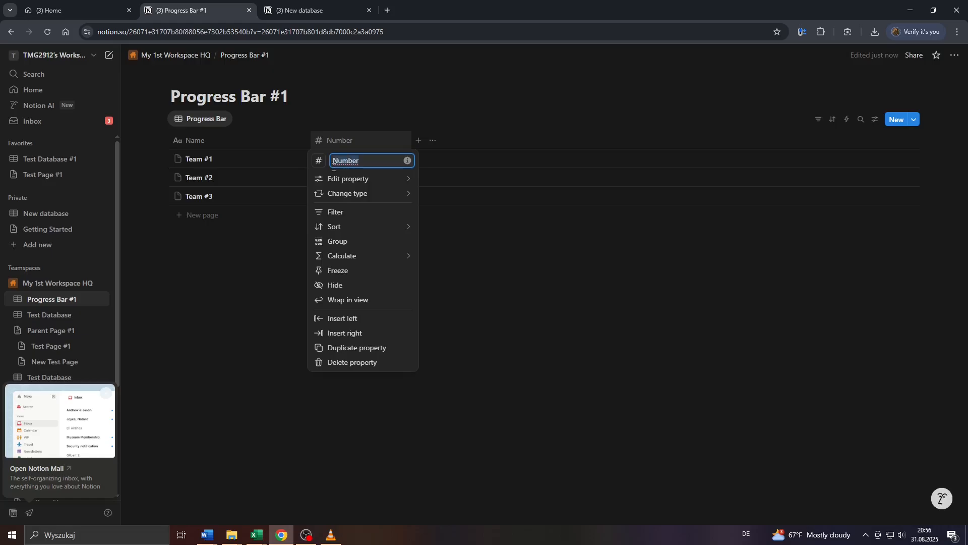
pyautogui.click(355, 179)
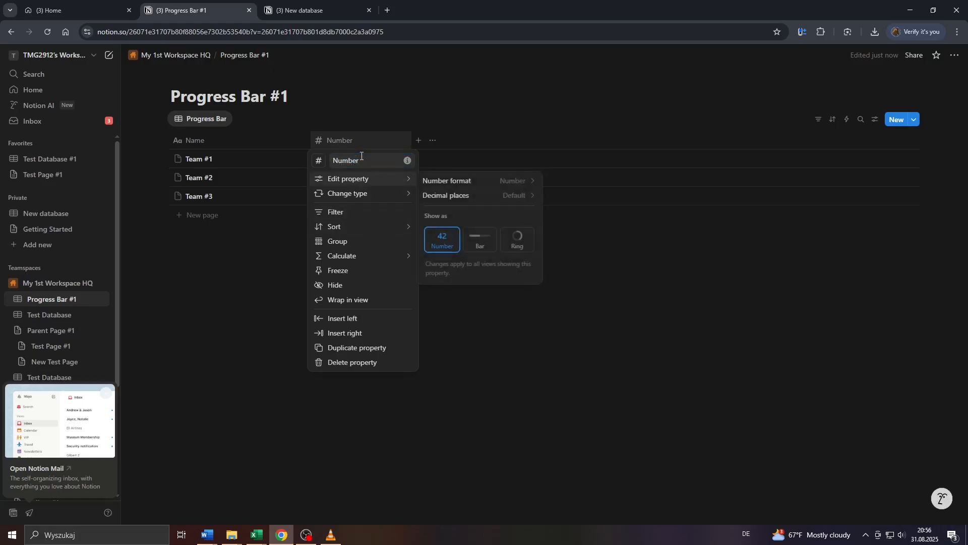
pyautogui.click(361, 156)
pyautogui.moveTo(361, 156); pyautogui.dragTo(334, 159)
pyautogui.press('BackSpace')
pyautogui.write('Points')
pyautogui.click(248, 288)
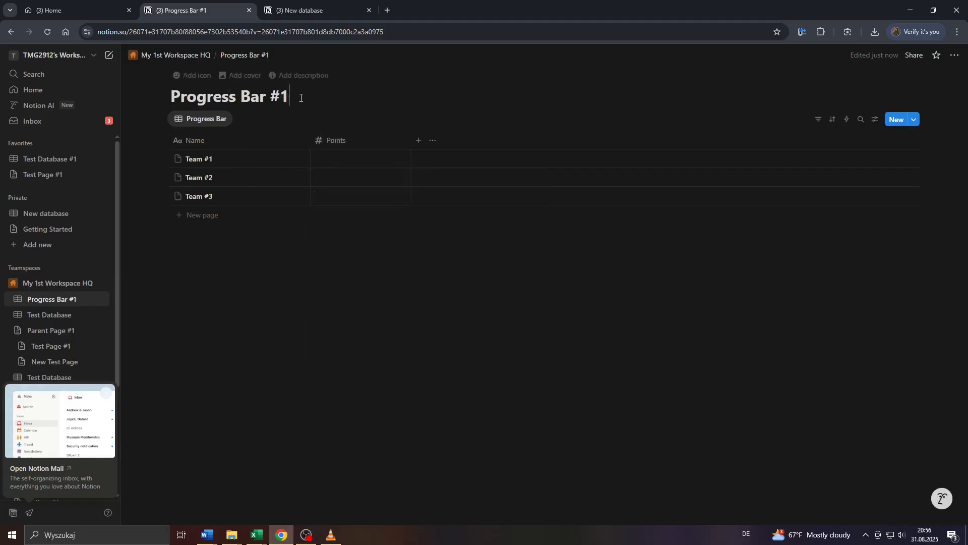
# - Extend the database title to "Progress Bar #1 // Competition"
pyautogui.write('// COmpet')
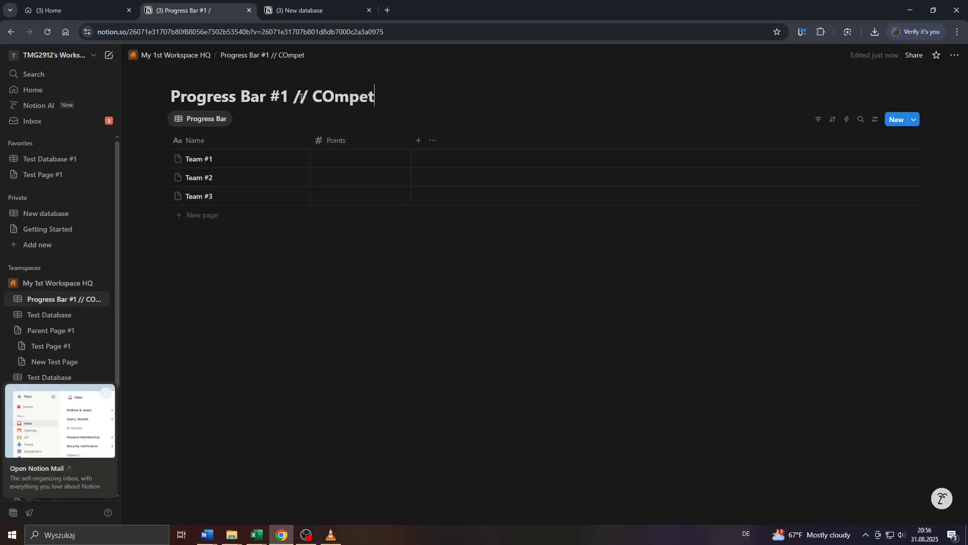
pyautogui.write('ition')
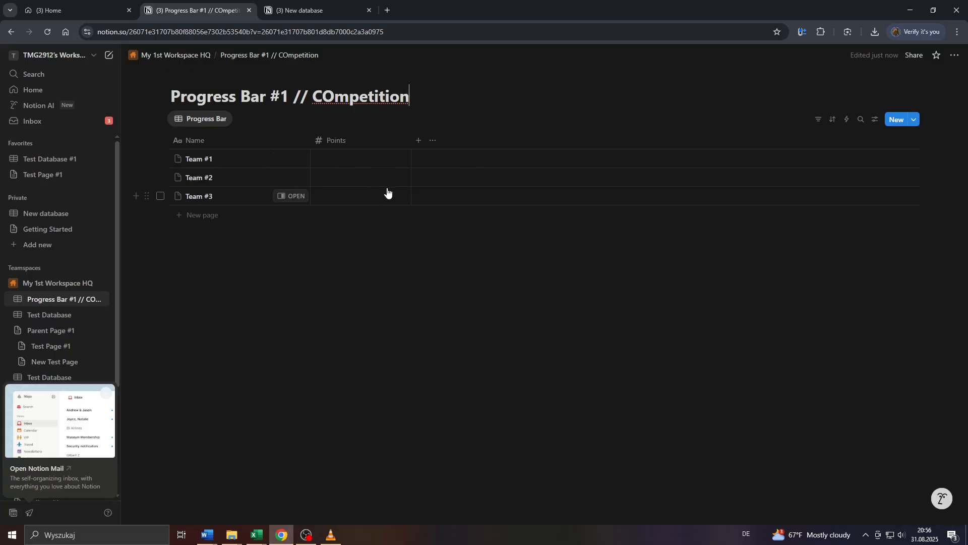
pyautogui.click(334, 96)
pyautogui.press('BackSpace')
pyautogui.write('o')
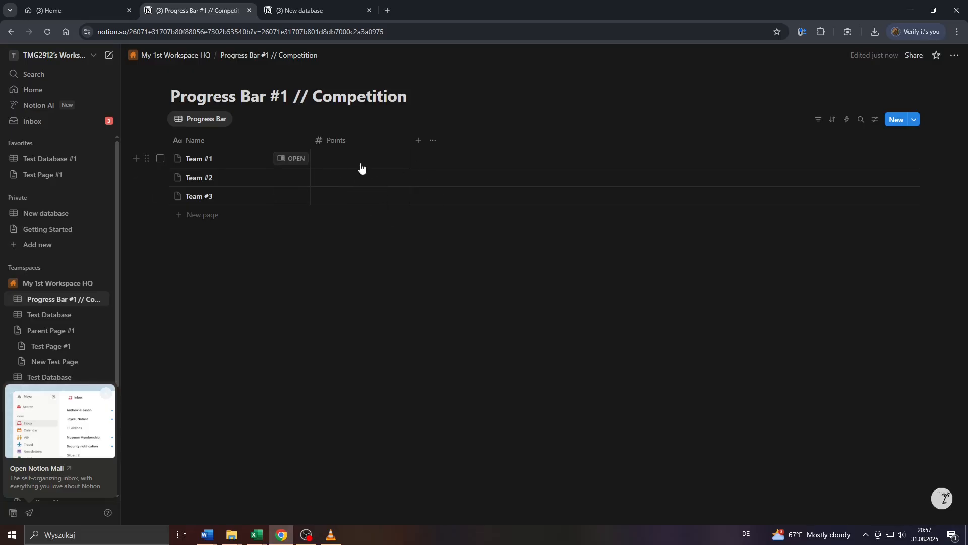
# - Add a second Number property after Points and name it %100
pyautogui.click(335, 141)
pyautogui.click(453, 248)
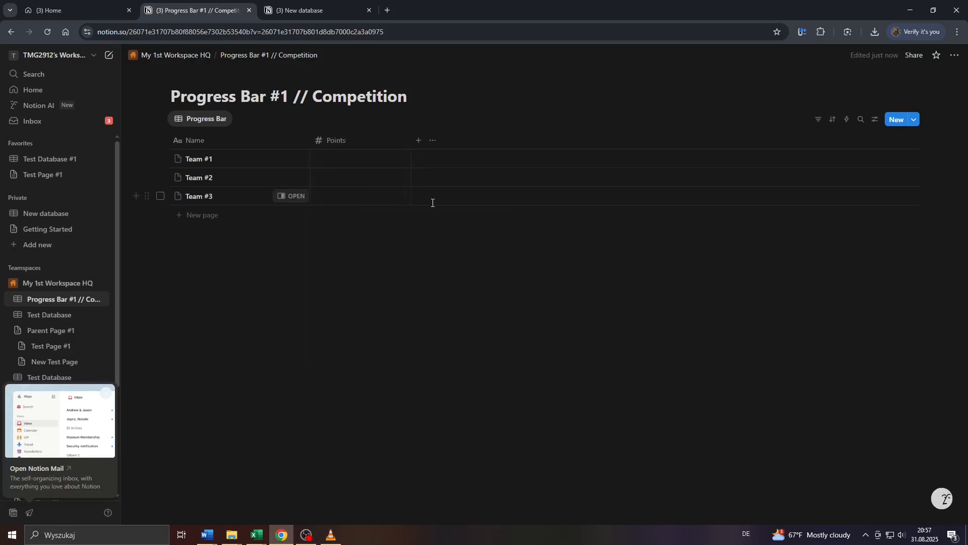
pyautogui.click(419, 141)
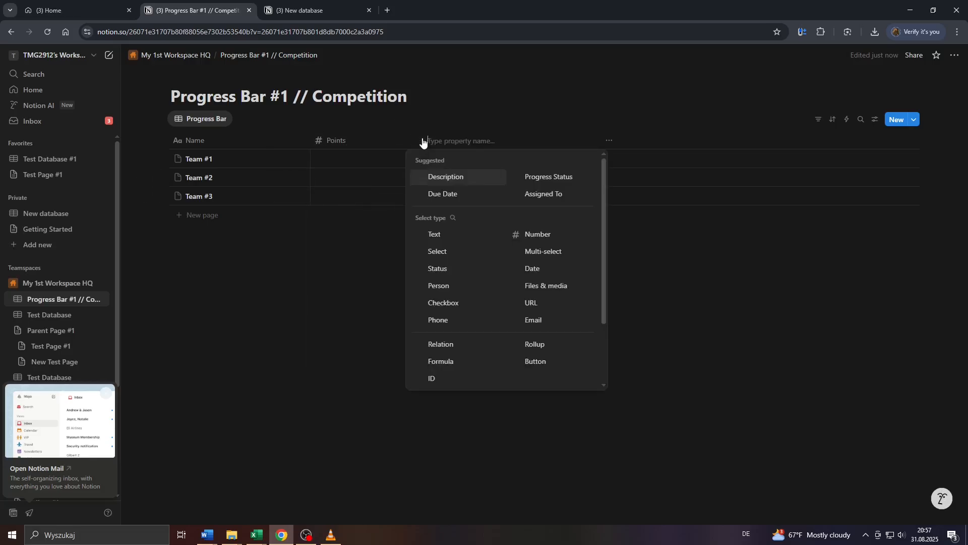
pyautogui.click(539, 233)
pyautogui.click(446, 141)
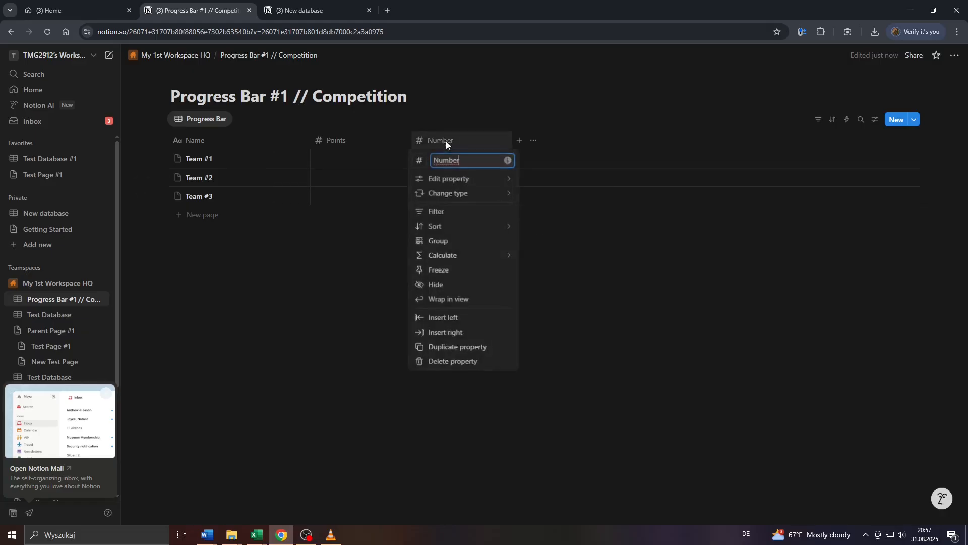
pyautogui.moveTo(472, 160); pyautogui.dragTo(432, 158)
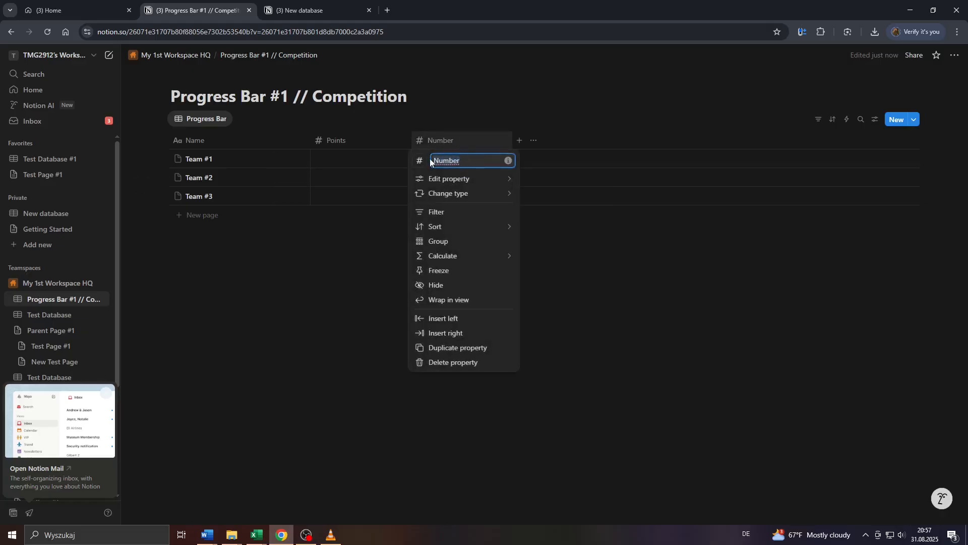
pyautogui.write('%100')
pyautogui.click(384, 241)
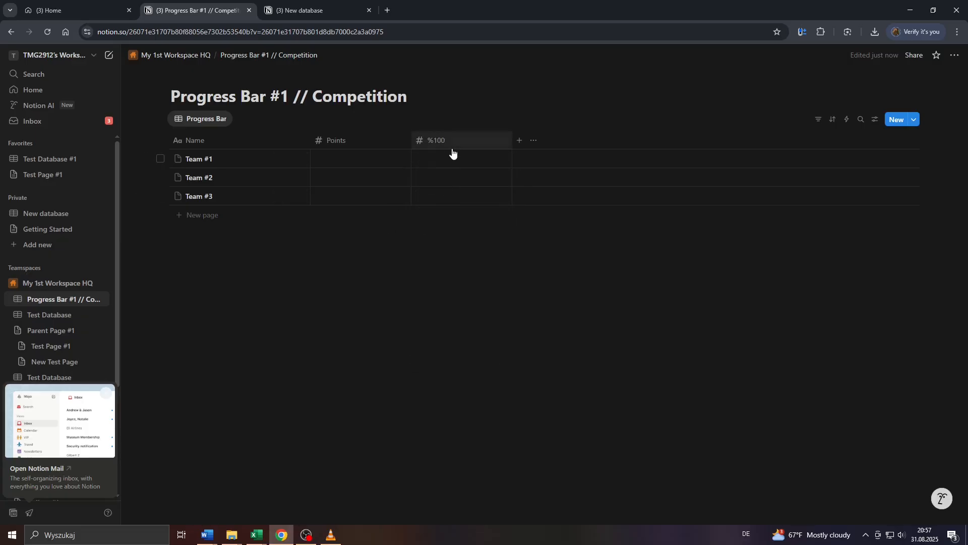
pyautogui.click(449, 155)
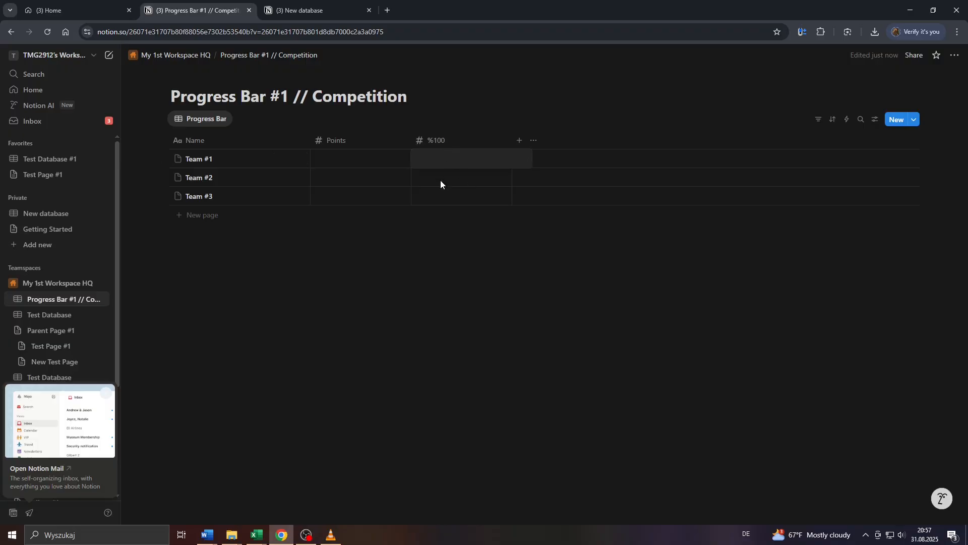
pyautogui.press('Escape')
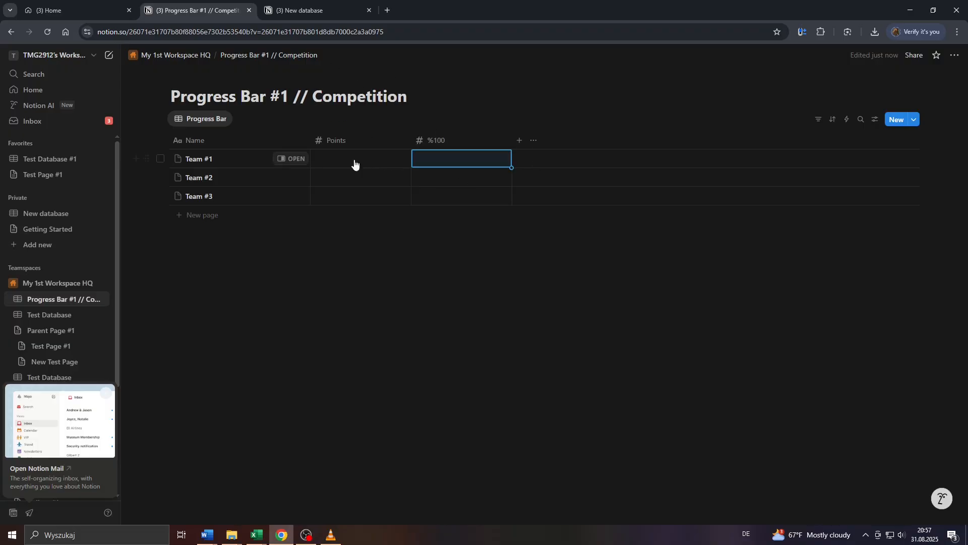
pyautogui.press('Escape')
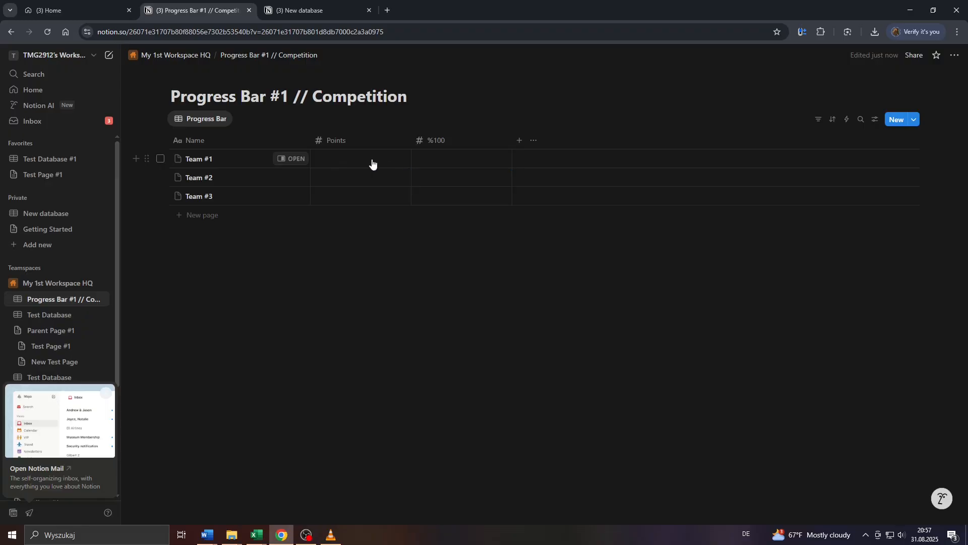
pyautogui.click(372, 163)
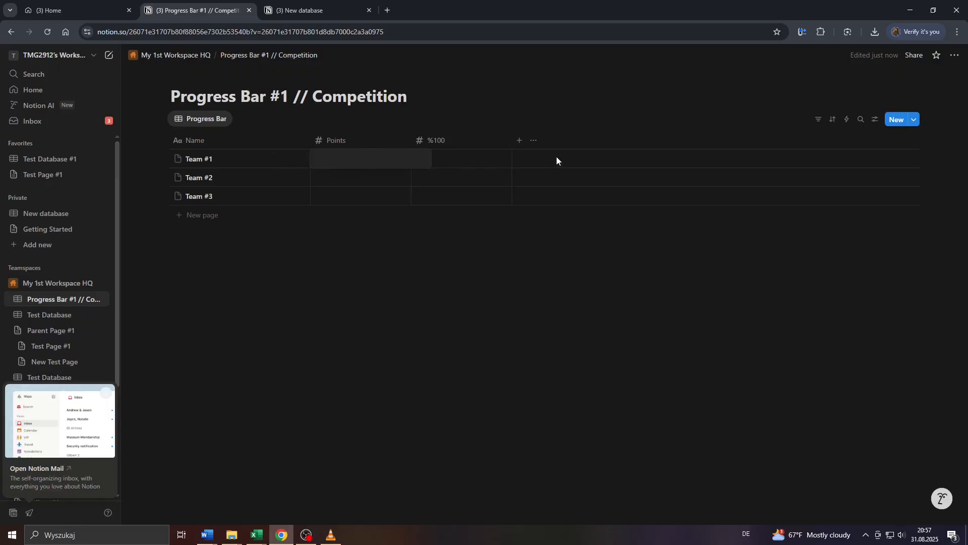
pyautogui.press('Escape')
pyautogui.press('Escape')
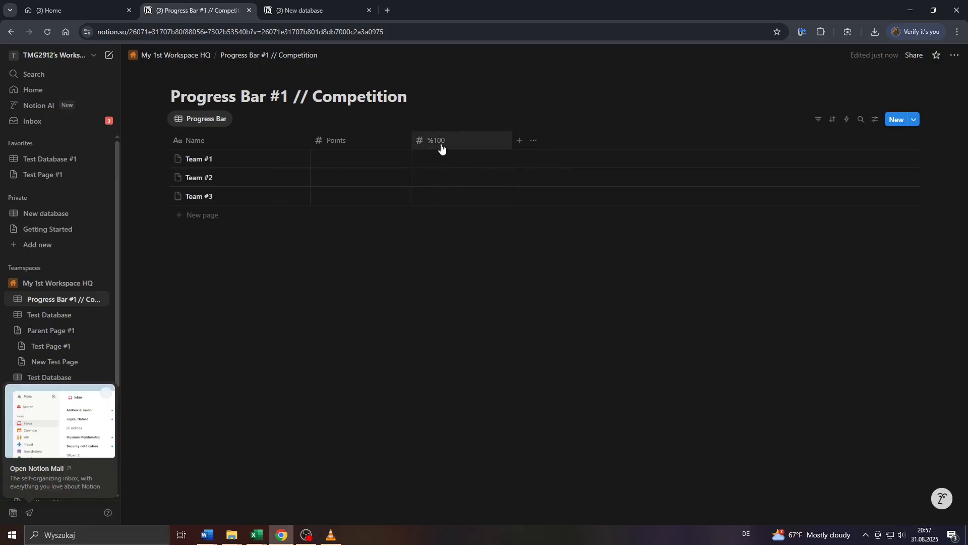
# - Add a Formula property after %100 and open its formula for editing
pyautogui.click(521, 144)
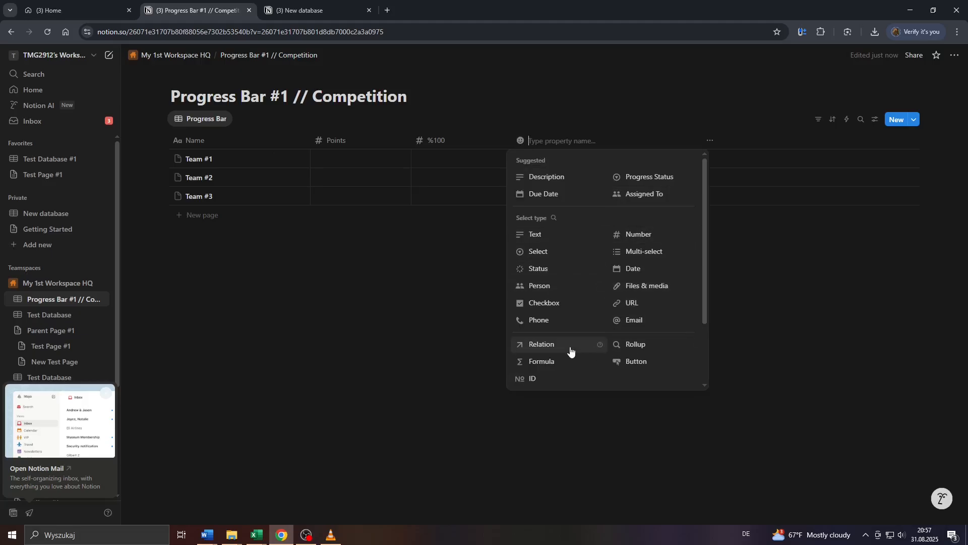
pyautogui.click(546, 358)
pyautogui.click(546, 143)
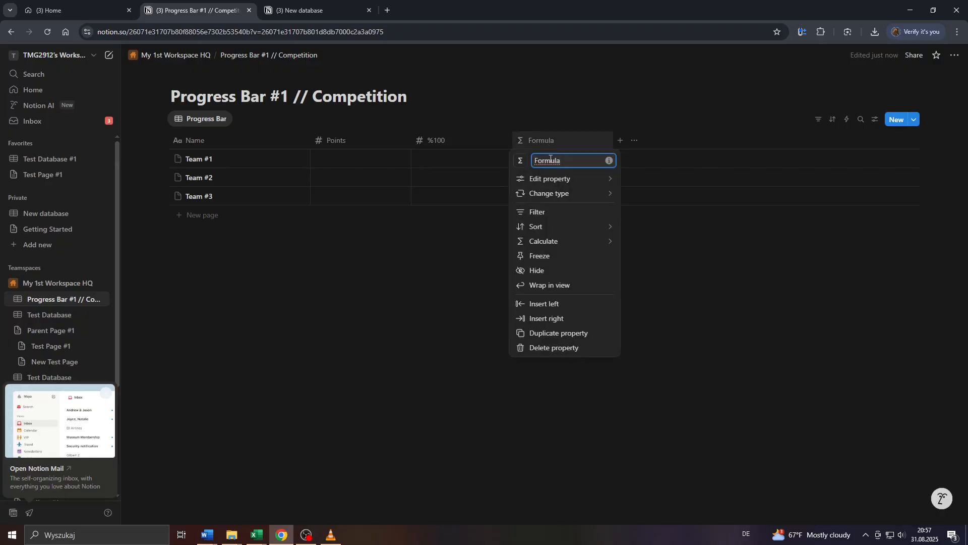
pyautogui.moveTo(553, 185)
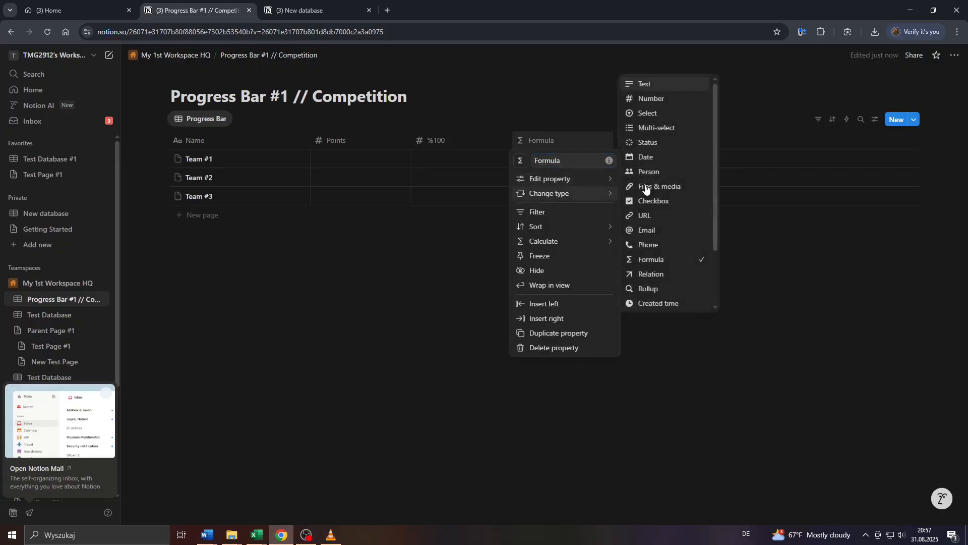
pyautogui.click(644, 183)
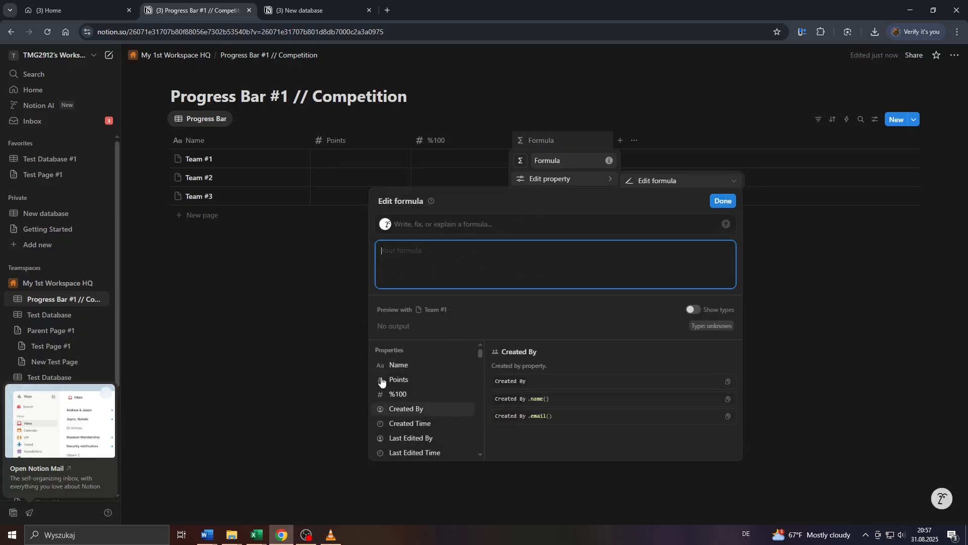
# - Set the formula to Points divided by %100 and save it
pyautogui.click(406, 379)
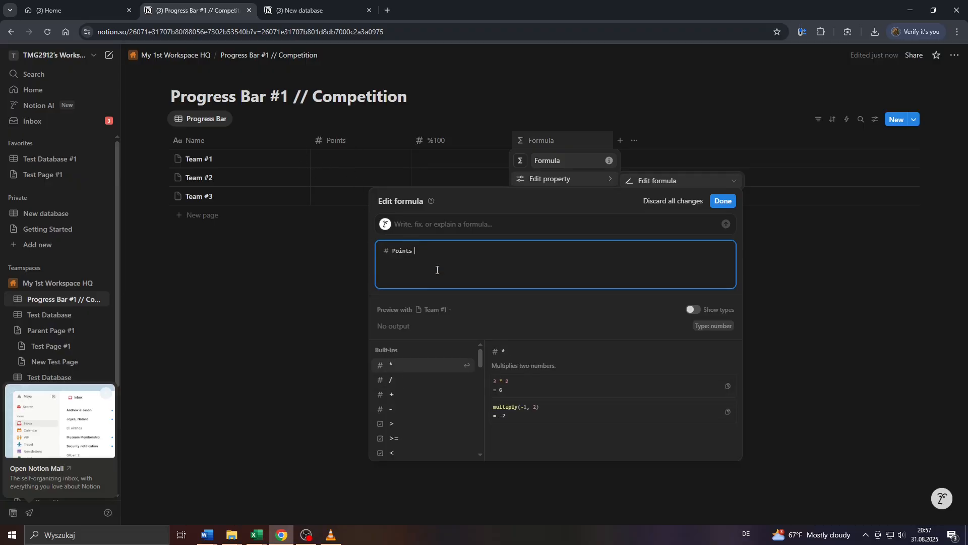
pyautogui.click(391, 379)
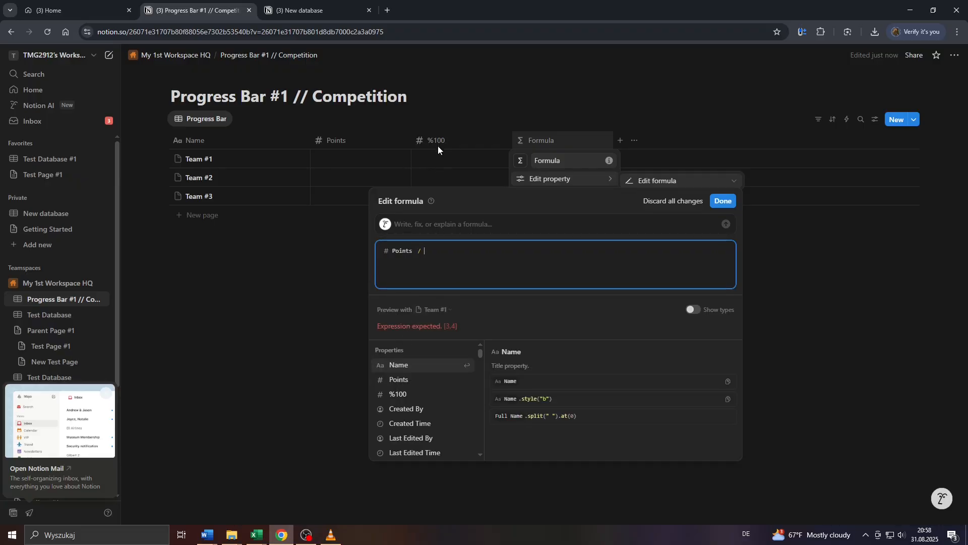
pyautogui.click(403, 394)
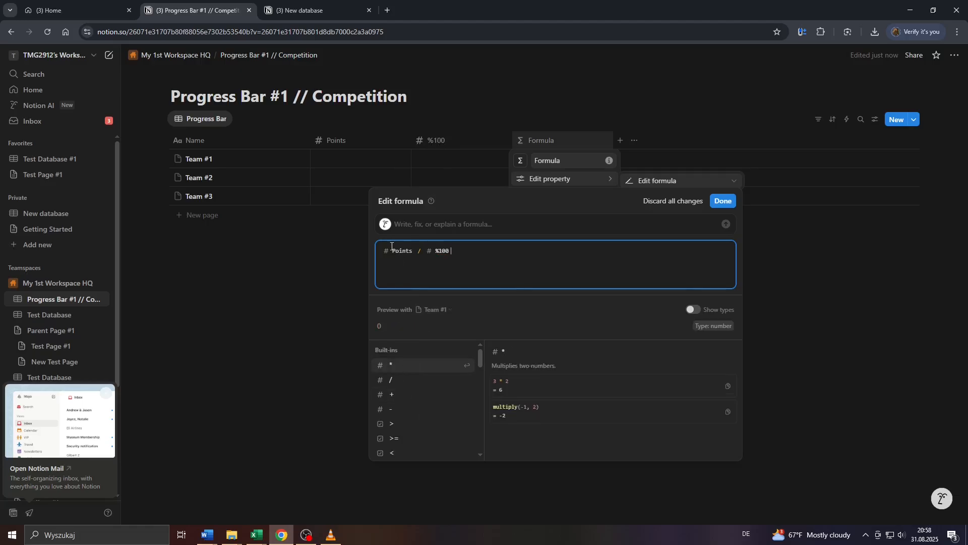
pyautogui.moveTo(455, 250); pyautogui.dragTo(385, 252)
pyautogui.click(452, 255)
pyautogui.click(717, 201)
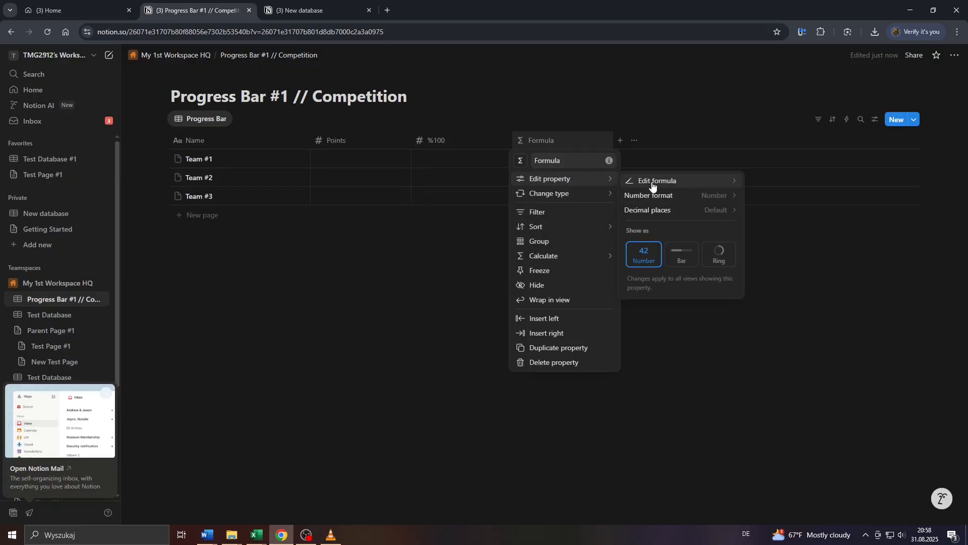
# - Set the Formula property's number format to Percent and show it as a Bar
pyautogui.click(665, 196)
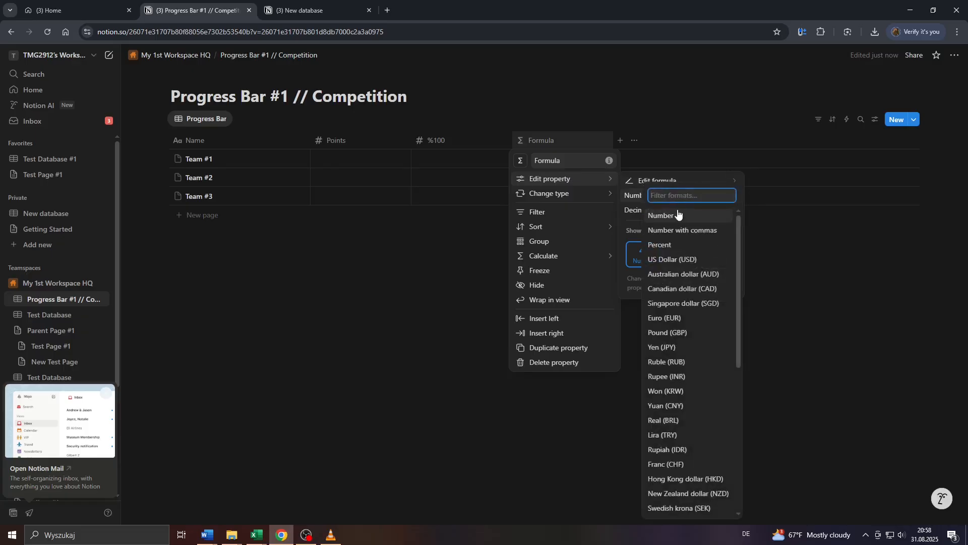
pyautogui.click(682, 246)
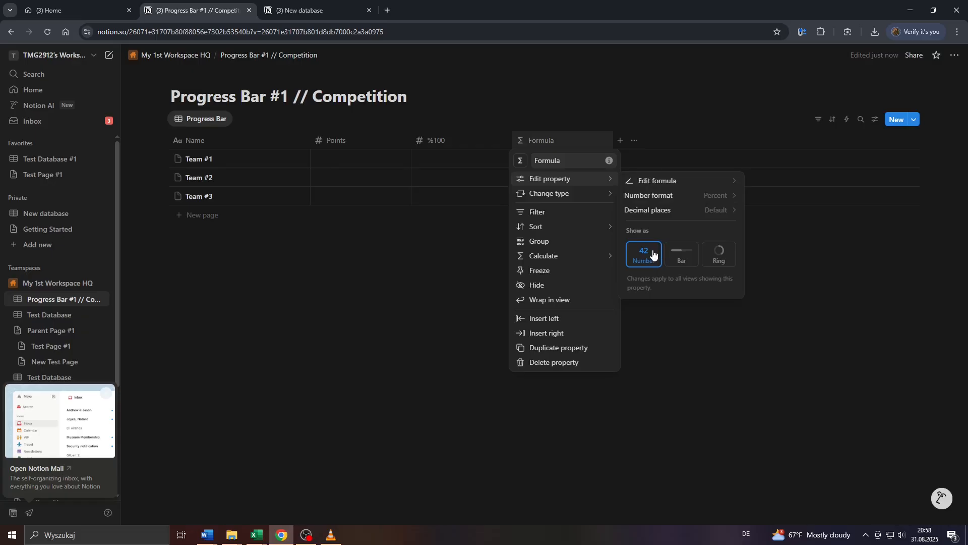
pyautogui.click(680, 253)
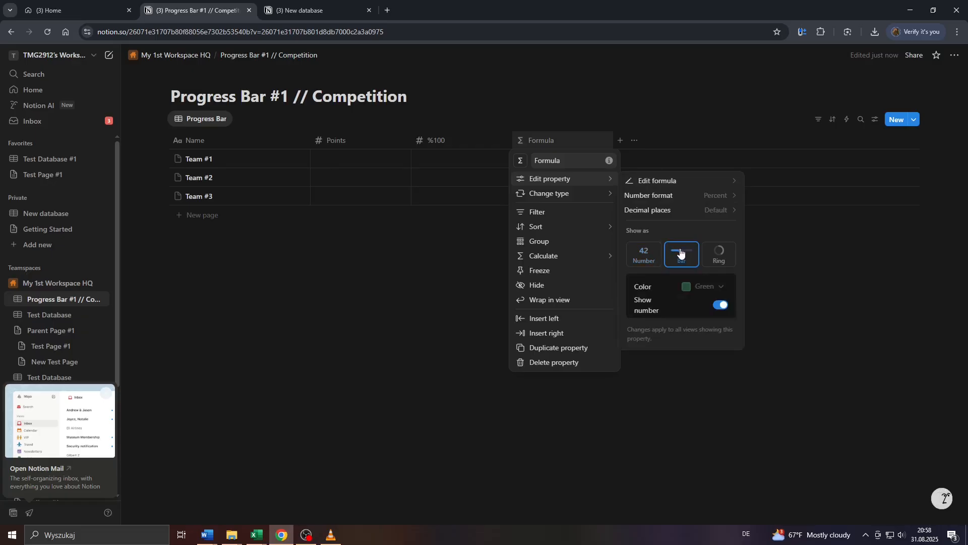
pyautogui.click(720, 259)
pyautogui.click(683, 252)
# - Try Blue as the progress bar's color and change it to Gray
pyautogui.click(721, 290)
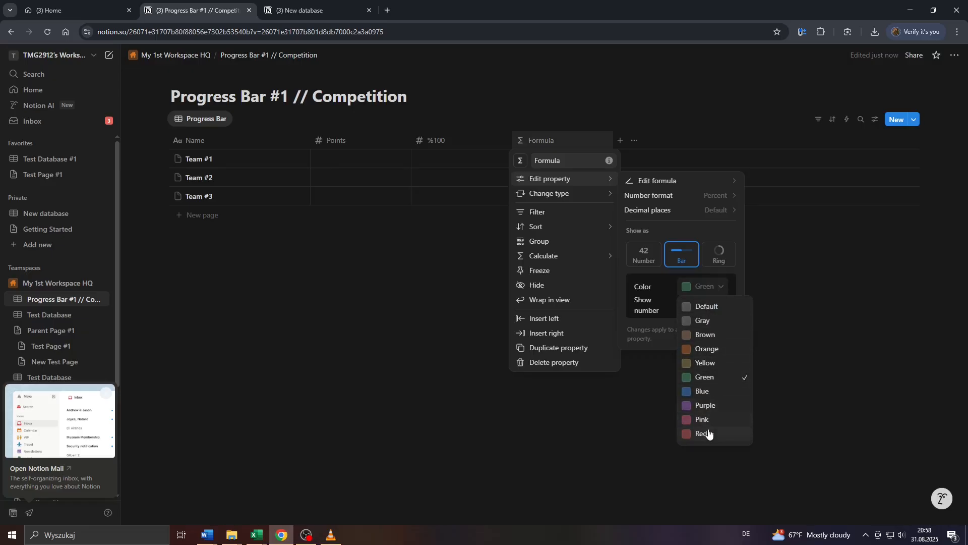
pyautogui.click(714, 391)
pyautogui.click(702, 297)
pyautogui.click(706, 320)
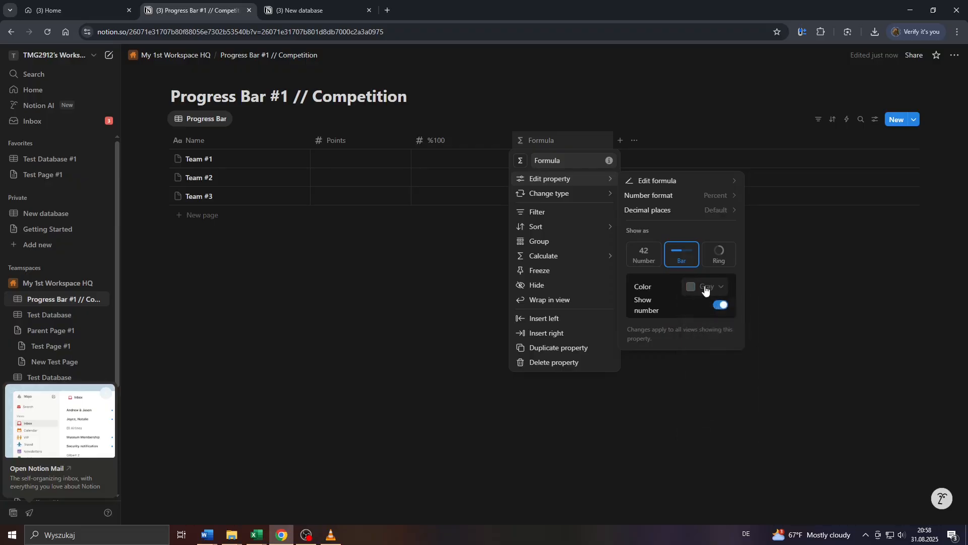
# - Set the Formula progress bar's color to Green and toggle its number display off and back on
pyautogui.click(704, 287)
pyautogui.click(713, 376)
pyautogui.click(724, 309)
pyautogui.click(724, 309)
pyautogui.click(858, 316)
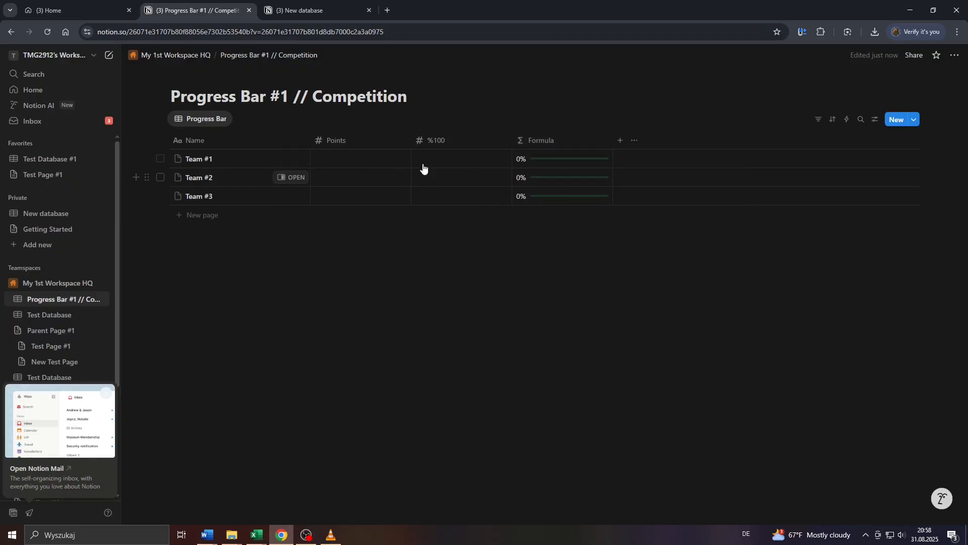
# - Set Team #1's Points value to 30
pyautogui.scroll(3, 162, 139)
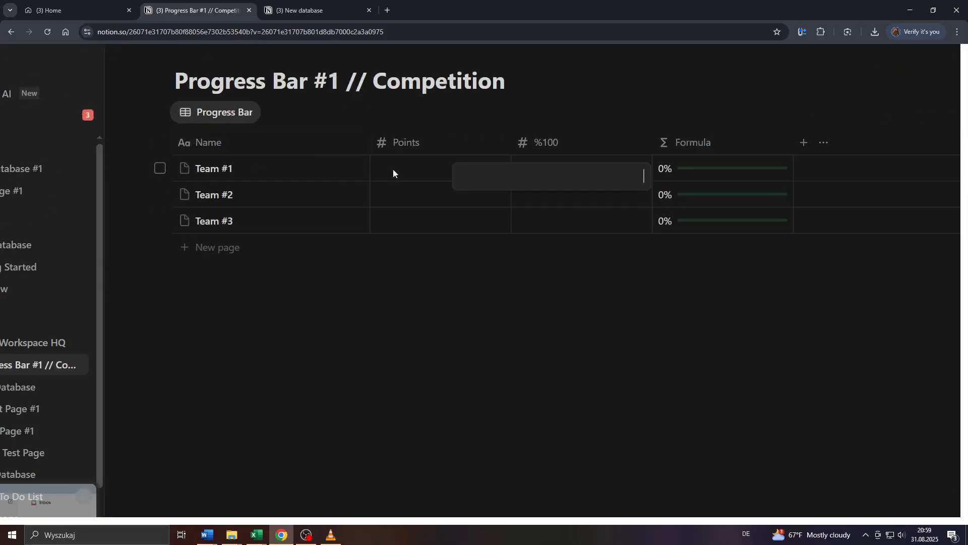
pyautogui.scroll(-3, 393, 173)
pyautogui.click(338, 166)
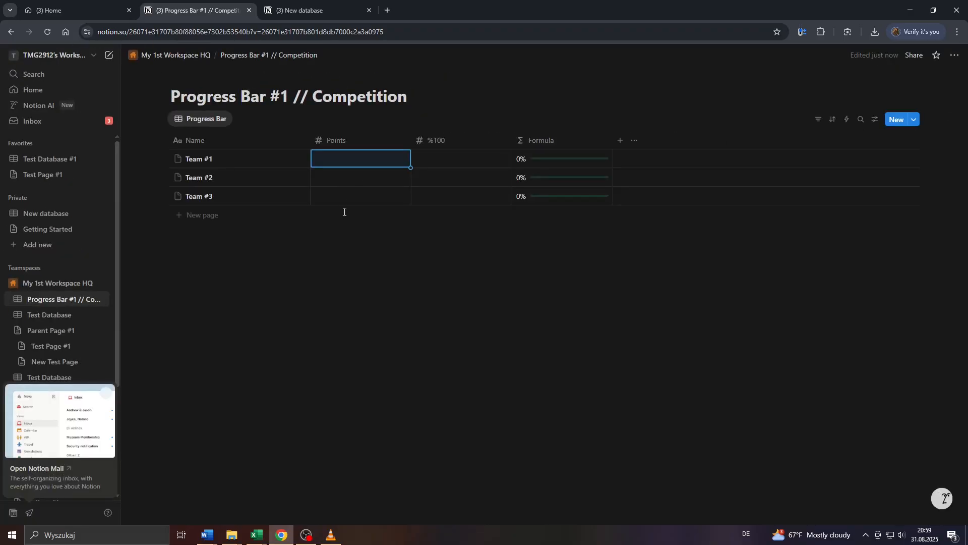
pyautogui.click(337, 162)
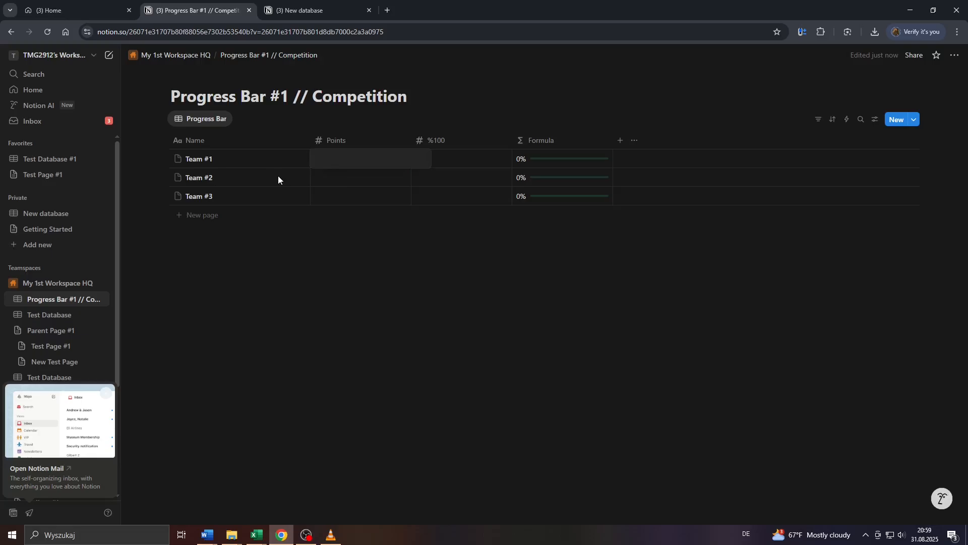
pyautogui.write('30')
pyautogui.press('Return')
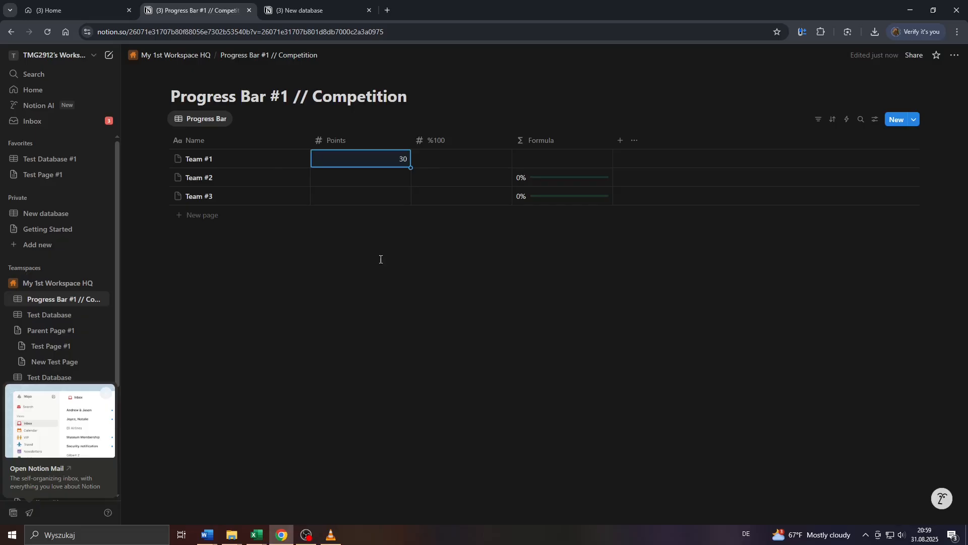
# - Set the %100 value to 200 for Team #1, Team #2 and Team #3
pyautogui.click(446, 161)
pyautogui.write('200')
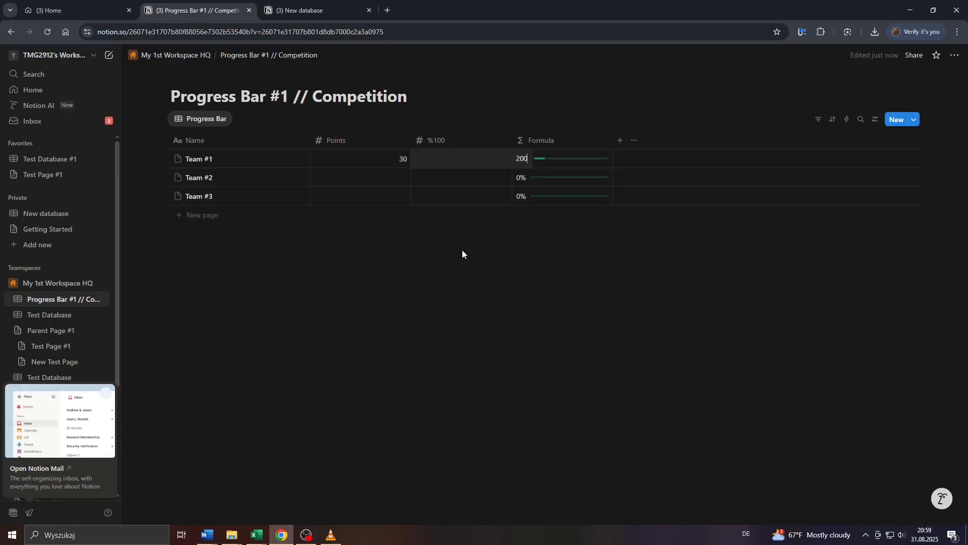
pyautogui.press('Return')
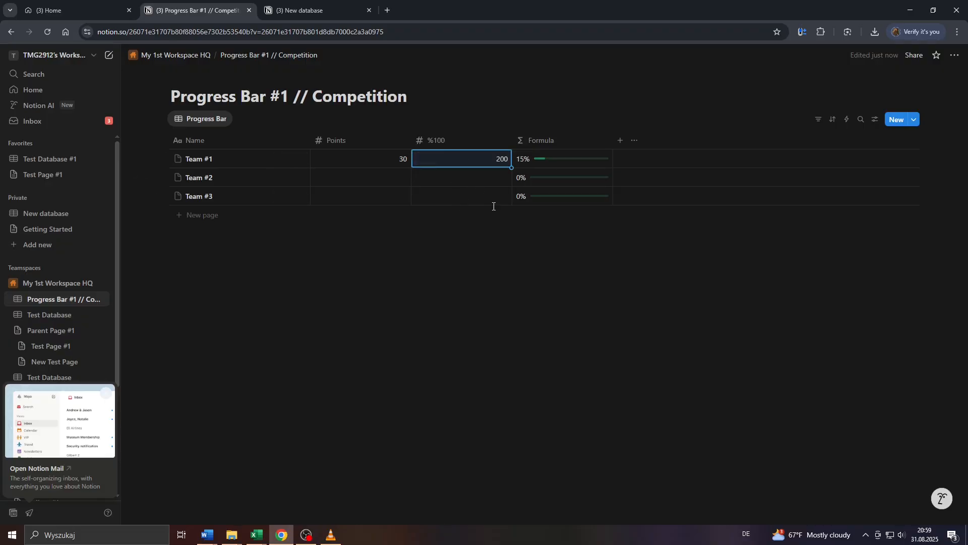
pyautogui.click(484, 179)
pyautogui.write('200')
pyautogui.click(482, 200)
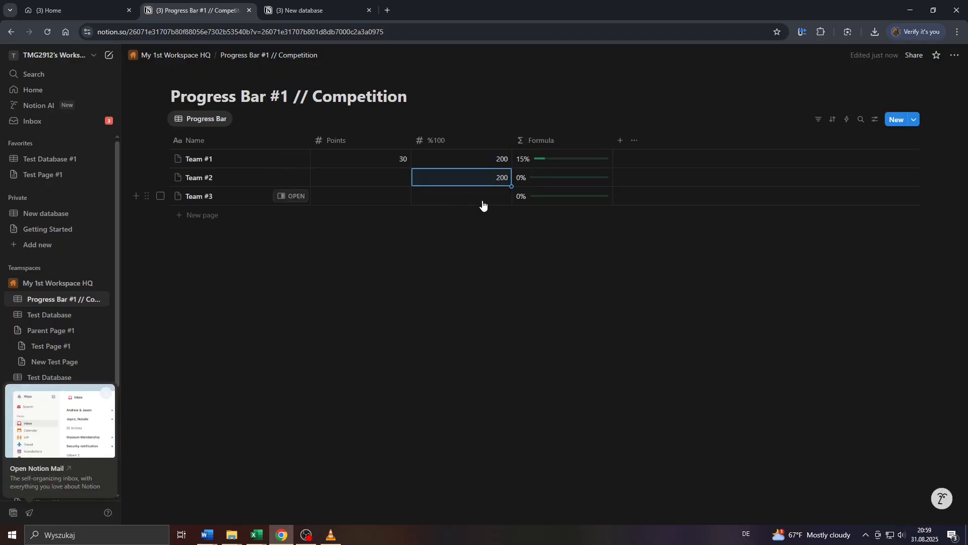
pyautogui.write('200')
pyautogui.press('Return')
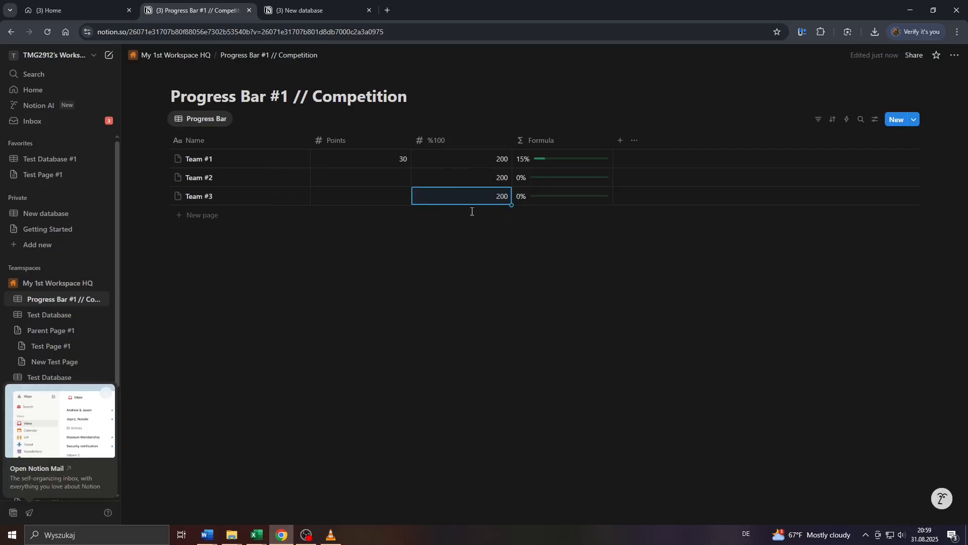
pyautogui.click(407, 96)
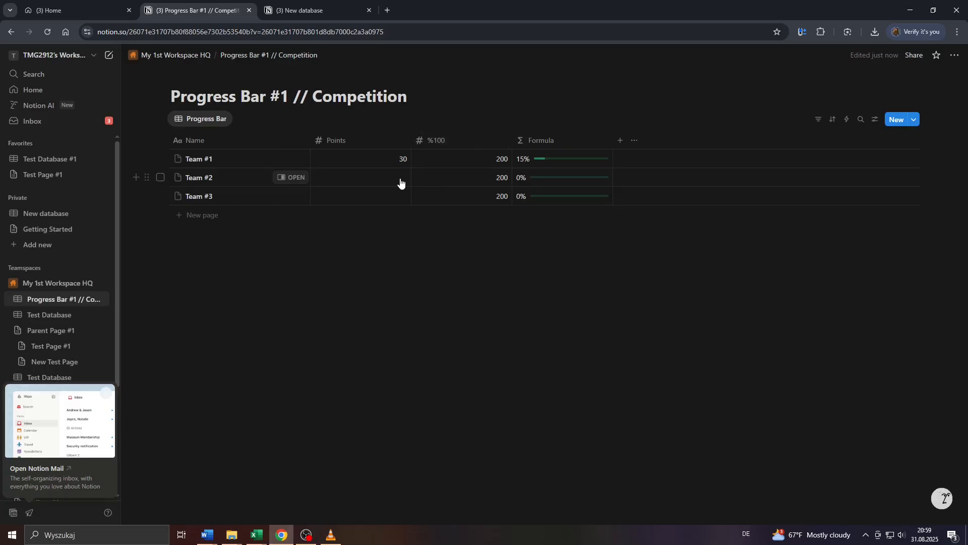
# - Try 500 as Team #2's %100 value and set it back to 200
pyautogui.click(481, 179)
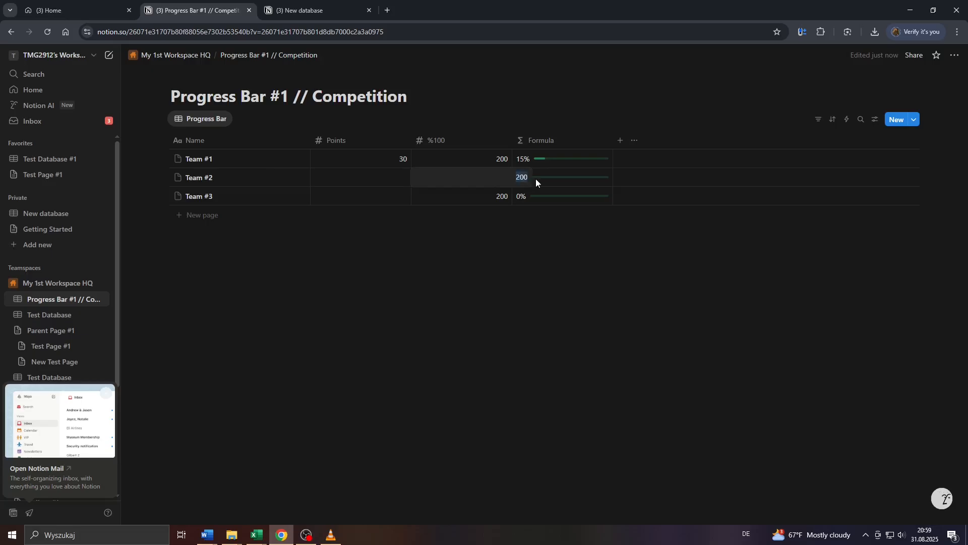
pyautogui.write('500')
pyautogui.press('Return')
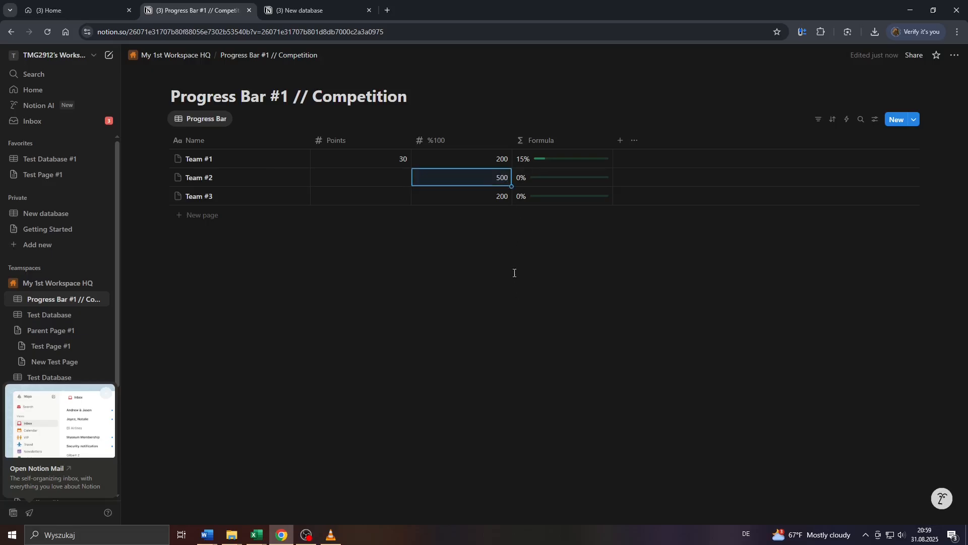
pyautogui.click(494, 180)
pyautogui.write('2')
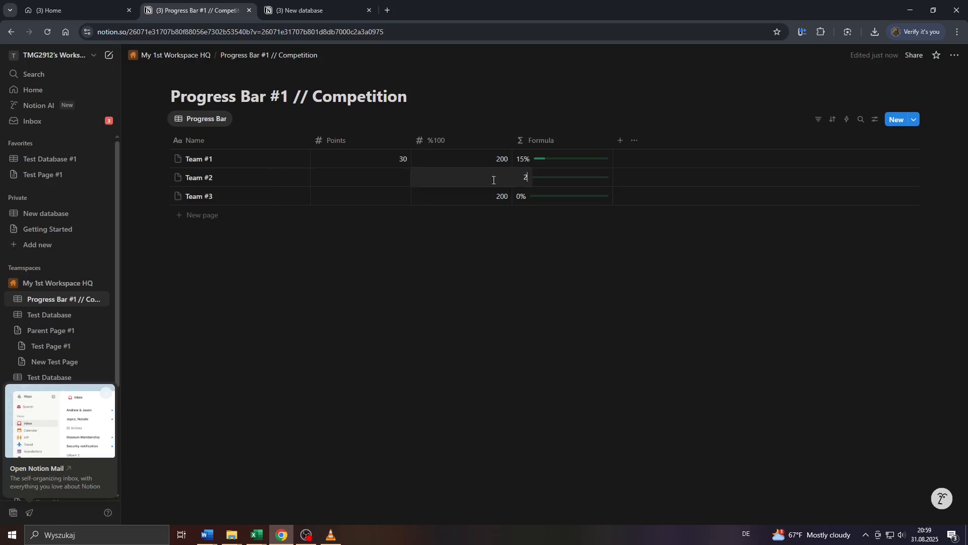
pyautogui.write('00')
pyautogui.press('Return')
pyautogui.click(521, 255)
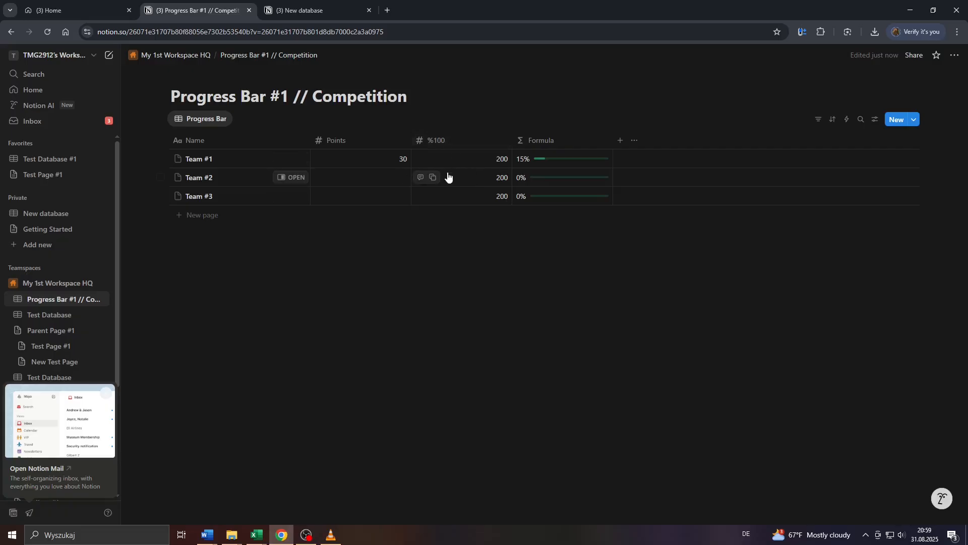
# - Set the Points value to 70 for Team #2 and 120 for Team #3
pyautogui.click(394, 177)
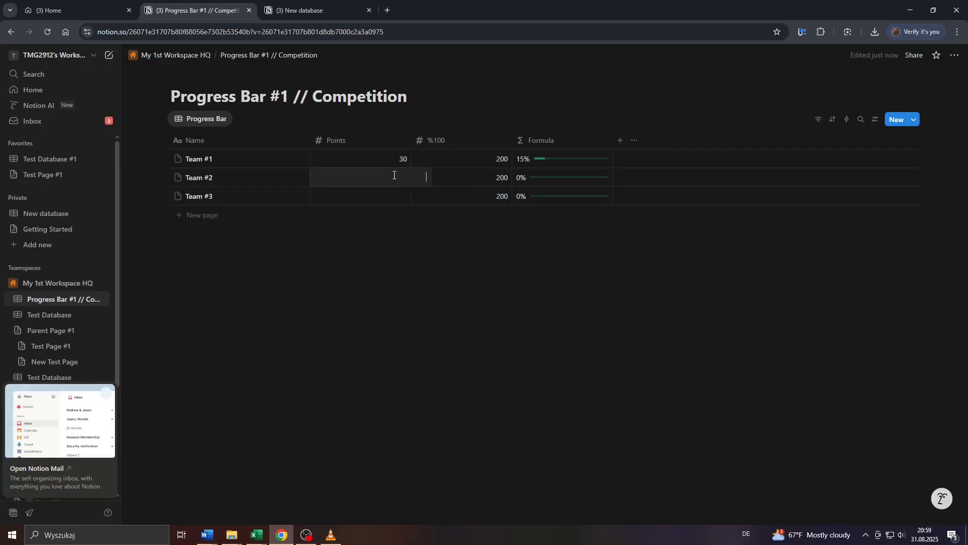
pyautogui.write('70')
pyautogui.press('Return')
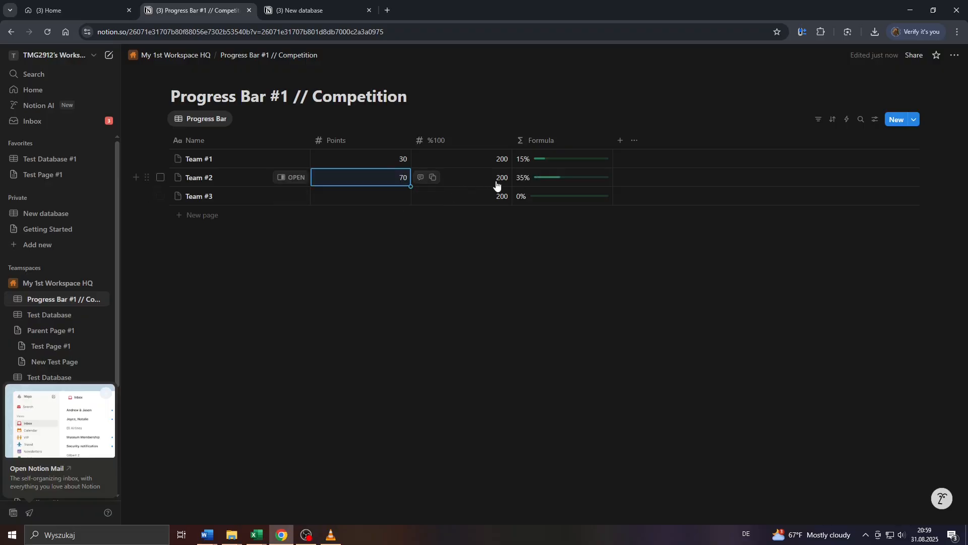
pyautogui.click(396, 196)
pyautogui.write('1')
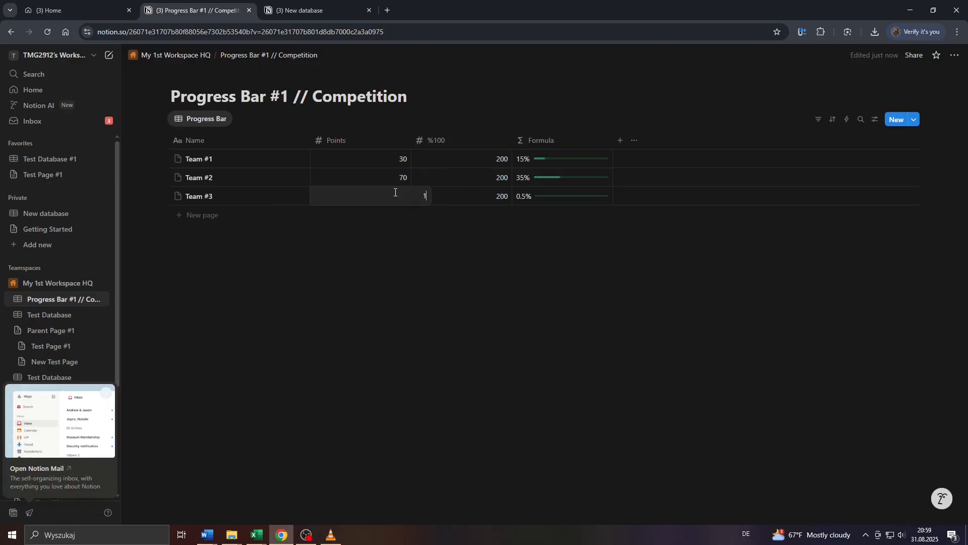
pyautogui.write('20')
pyautogui.click(503, 279)
pyautogui.scroll(5, 588, 131)
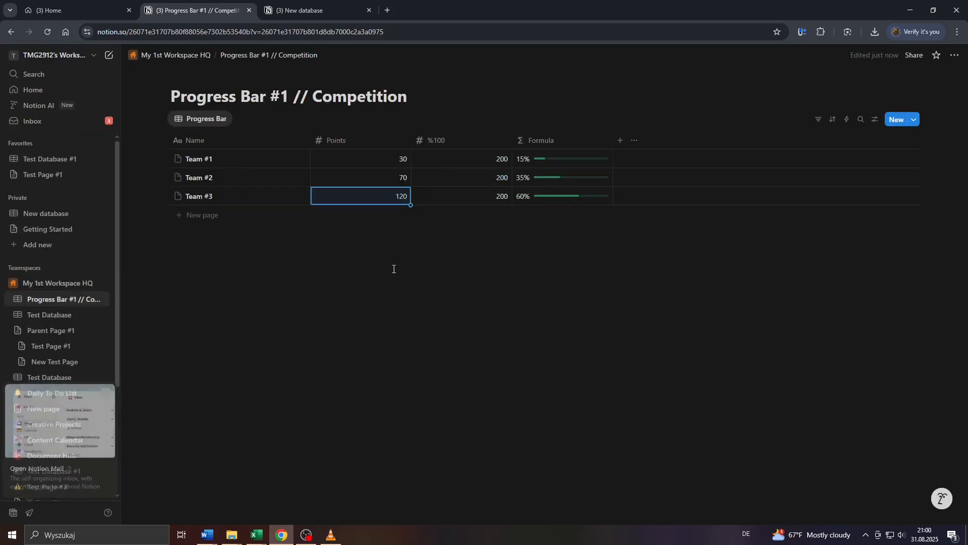
pyautogui.click(501, 242)
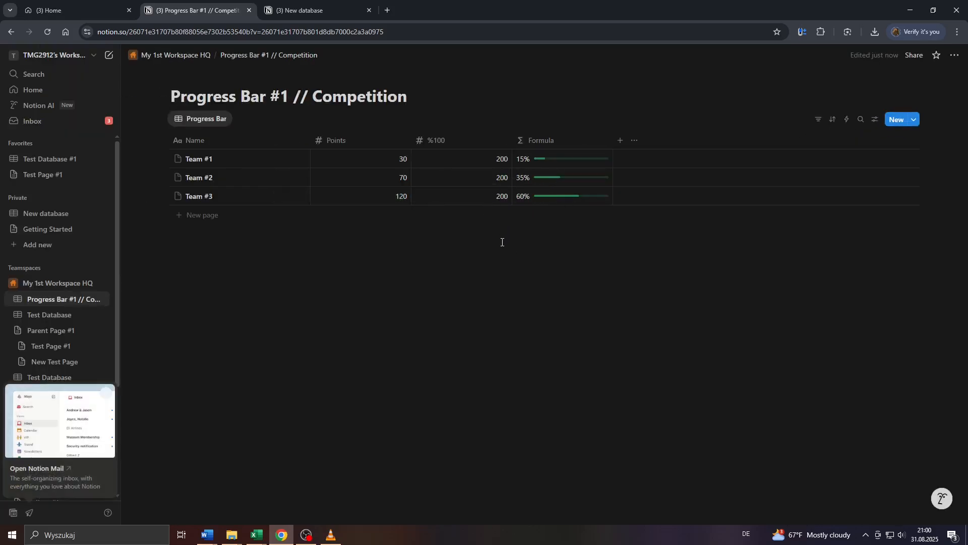